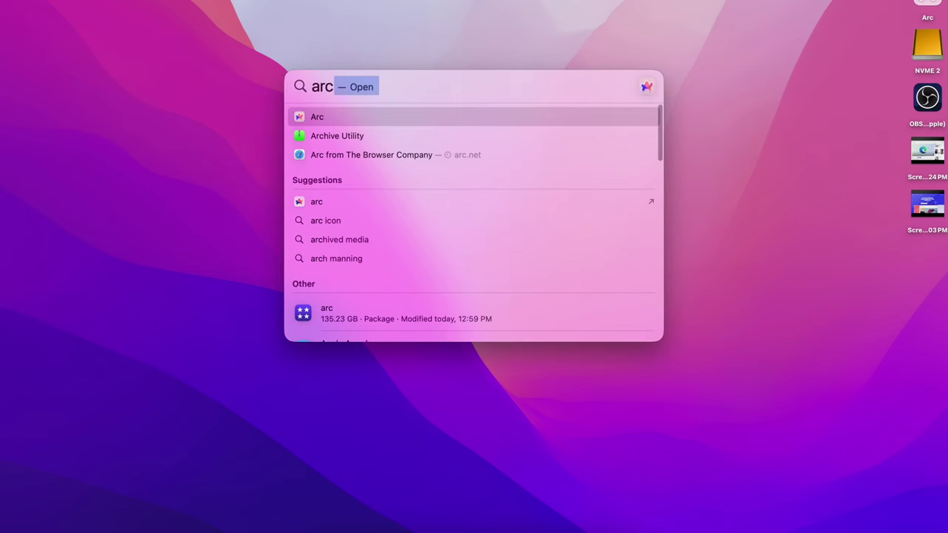
- Launch Arc from Spotlight to show the Snapdragon 8 Gen 4 benchmarks tab
key(Return)
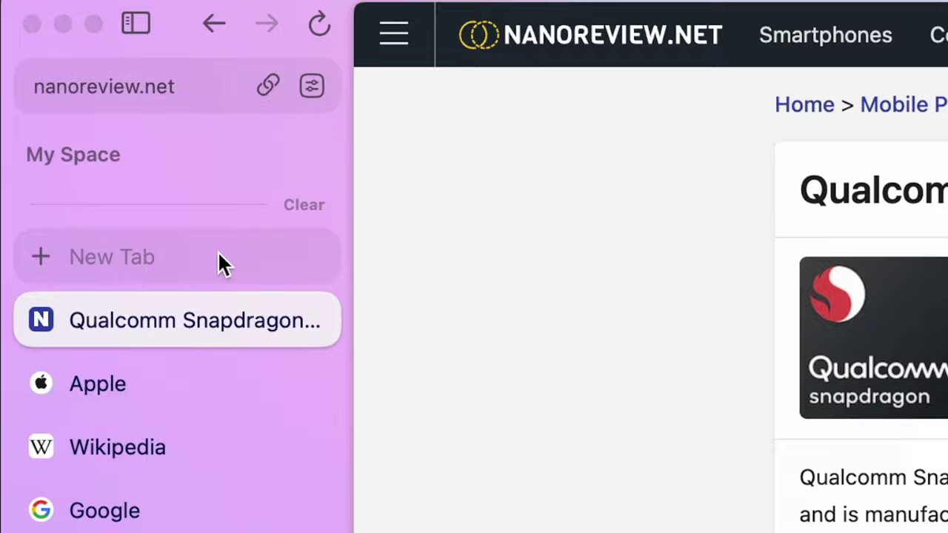
- Search Google for 'the arc browser' and open the arc.net result
click(219, 256)
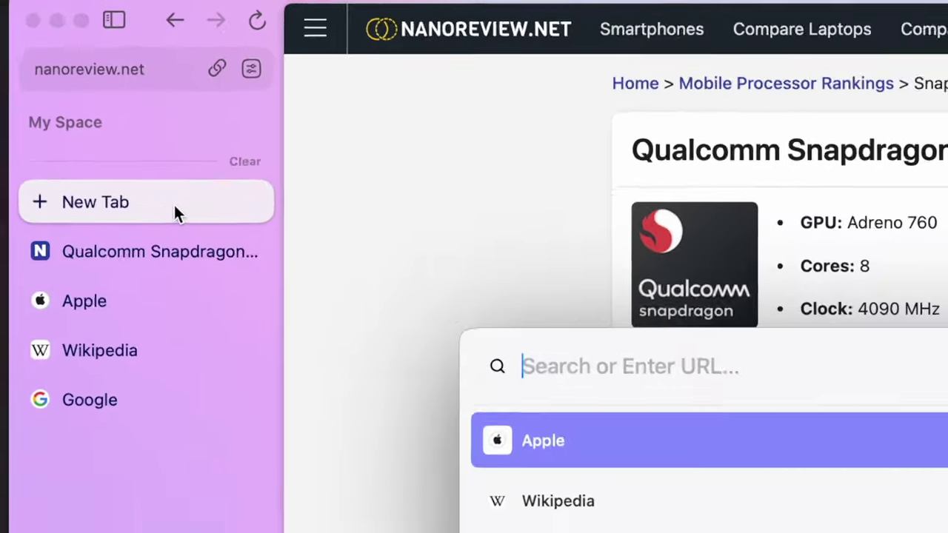
text(the arc browser)
key(Return)
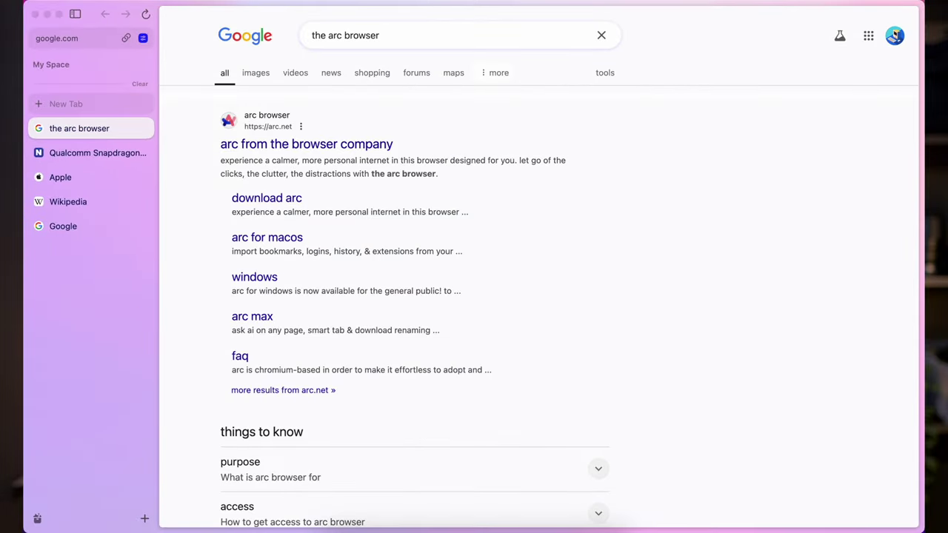
scroll(284, 236, down, 1)
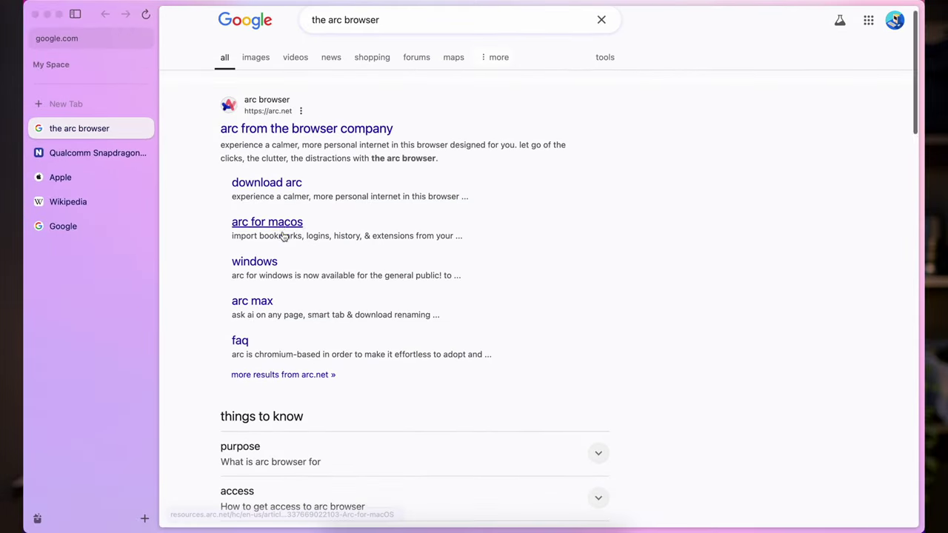
click(290, 132)
scroll(232, 378, down, 5)
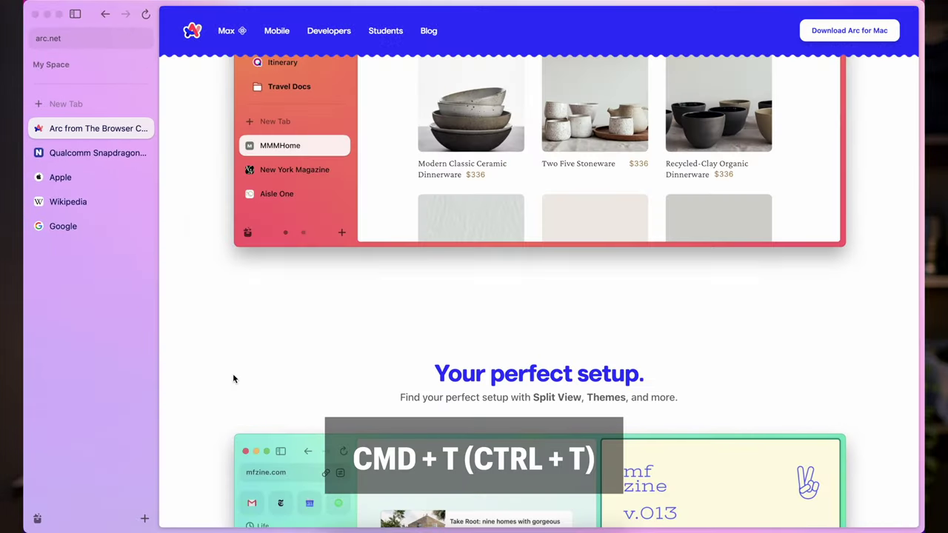
- Open washingtonpost.com in another new tab
key(super+t)
text(was)
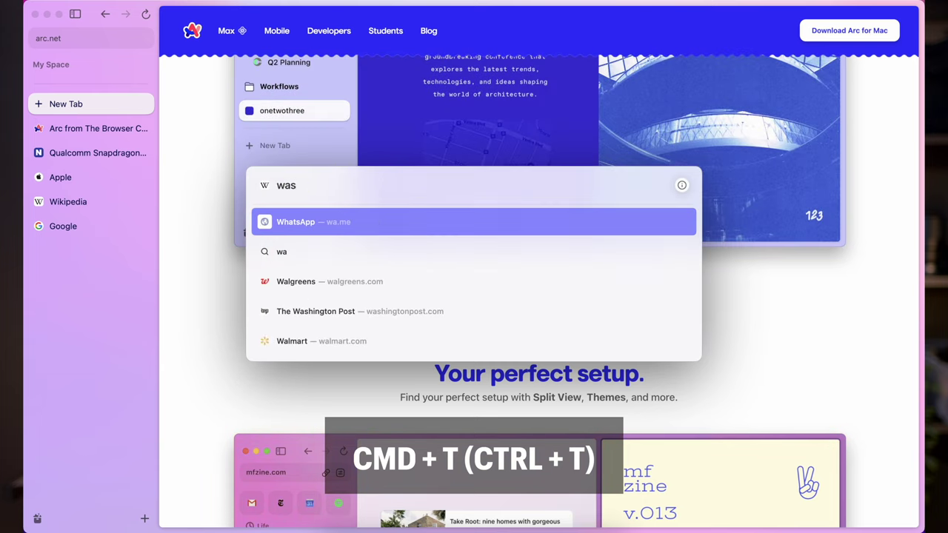
text(hington)
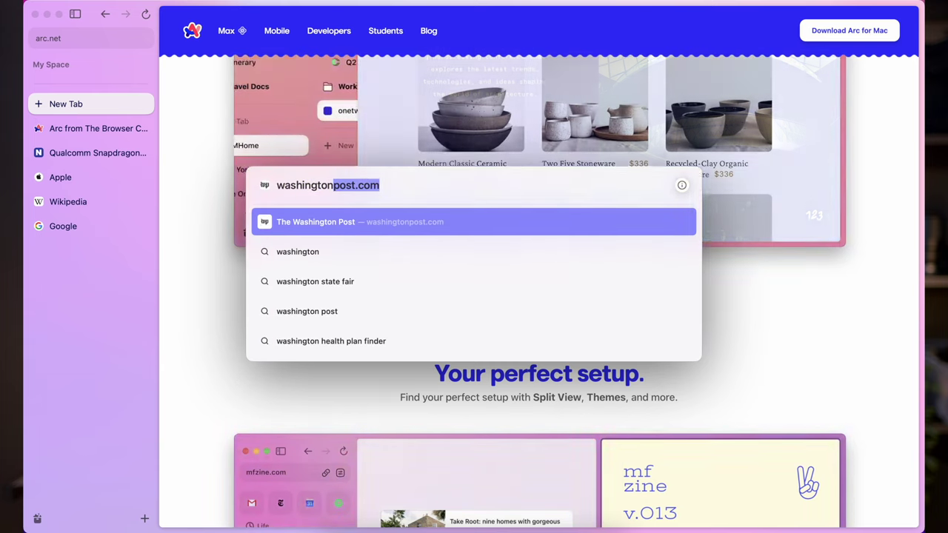
key(Return)
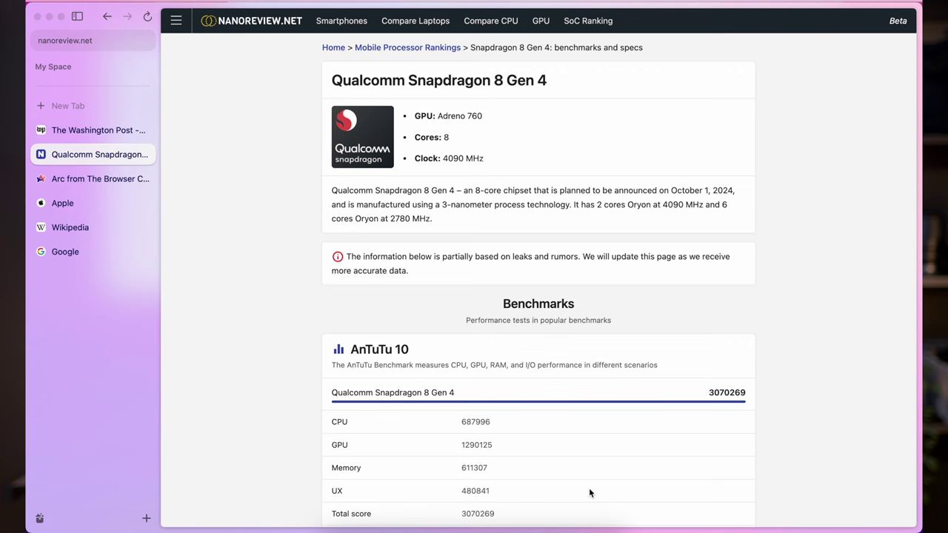
- Split the Snapdragon page with arc.net loaded in the second pane
key(ctrl+t)
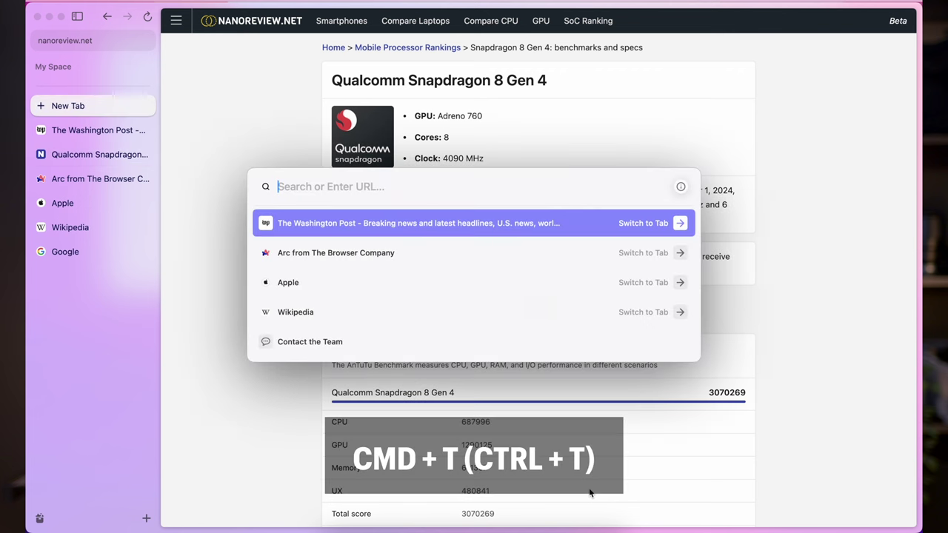
text(split view)
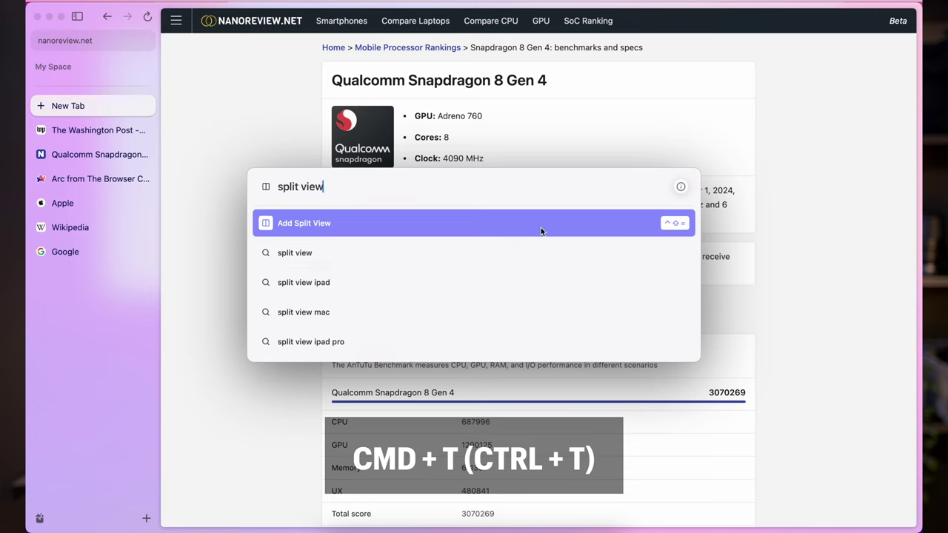
key(Return)
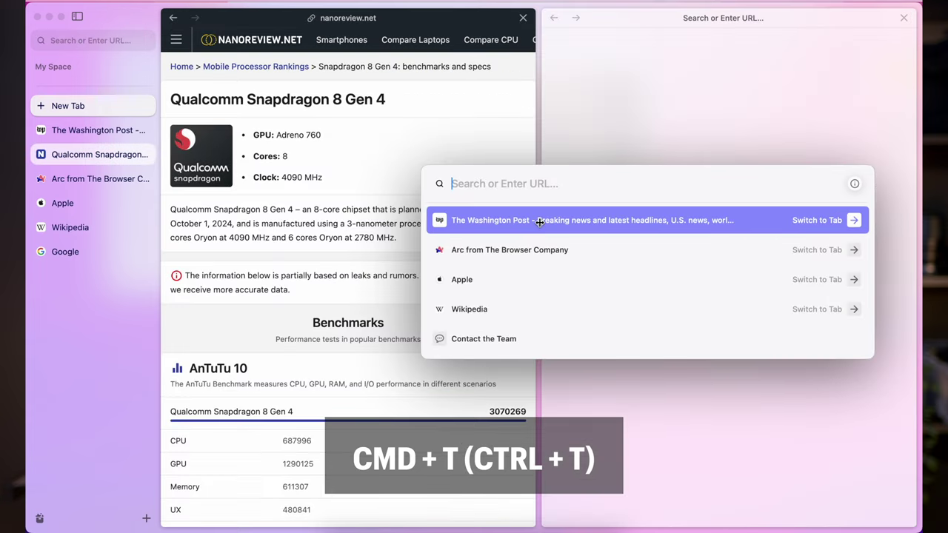
click(526, 253)
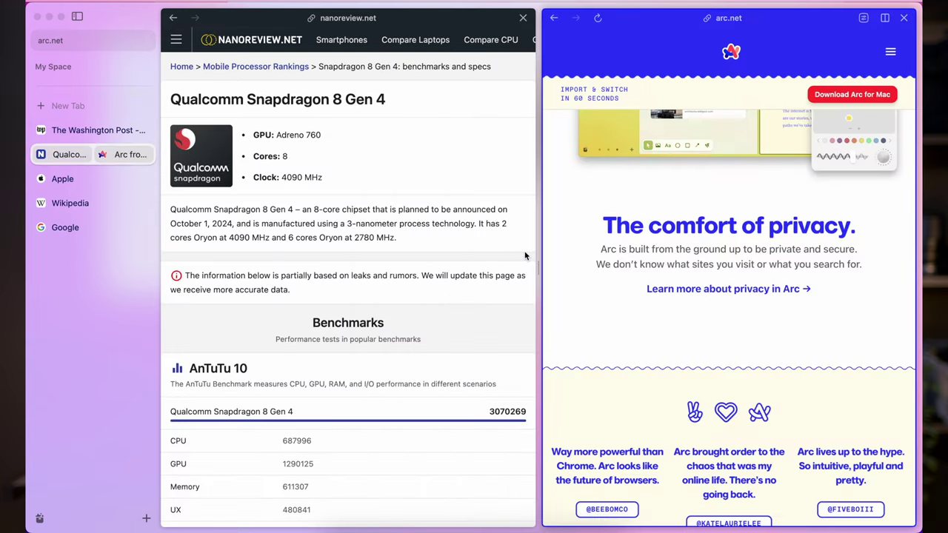
- Pin the Google tab using the 'Pin Tab' command
click(65, 228)
key(super+t)
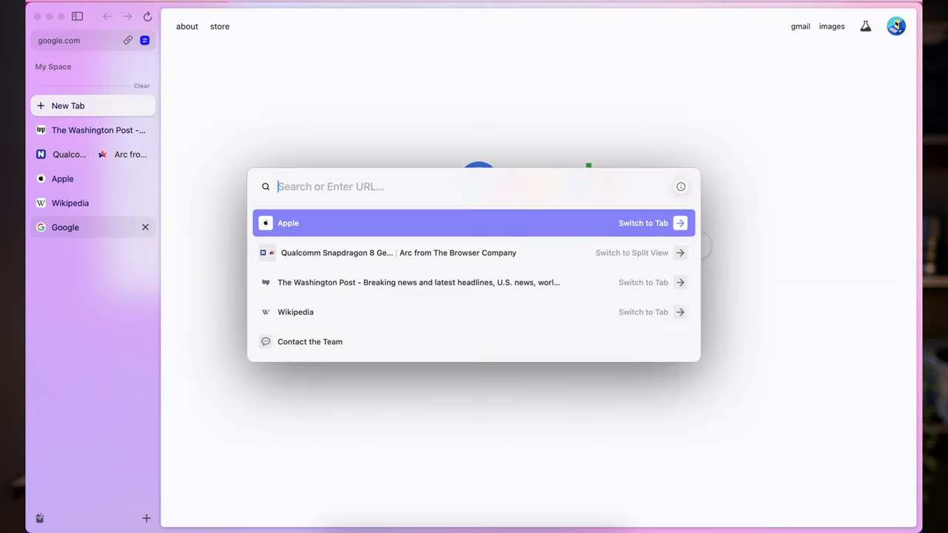
text(pin tab)
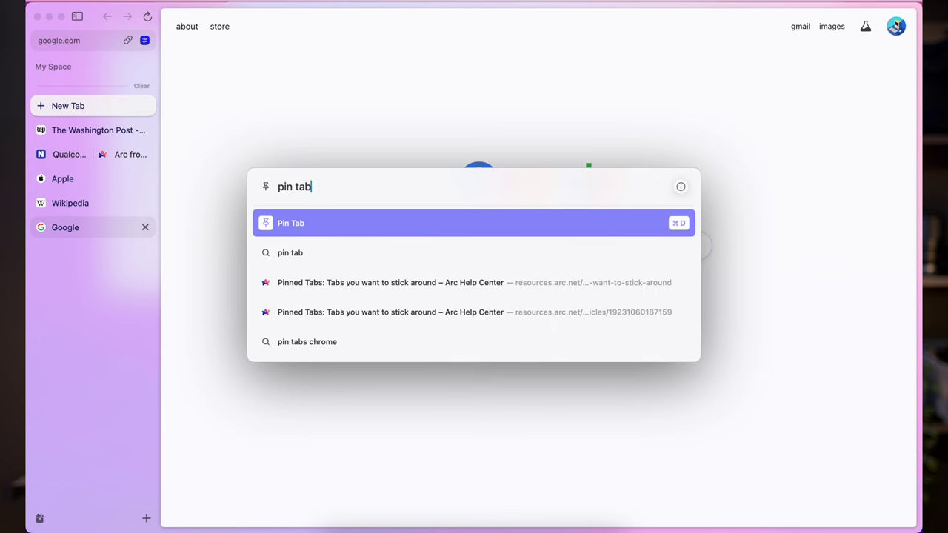
key(Return)
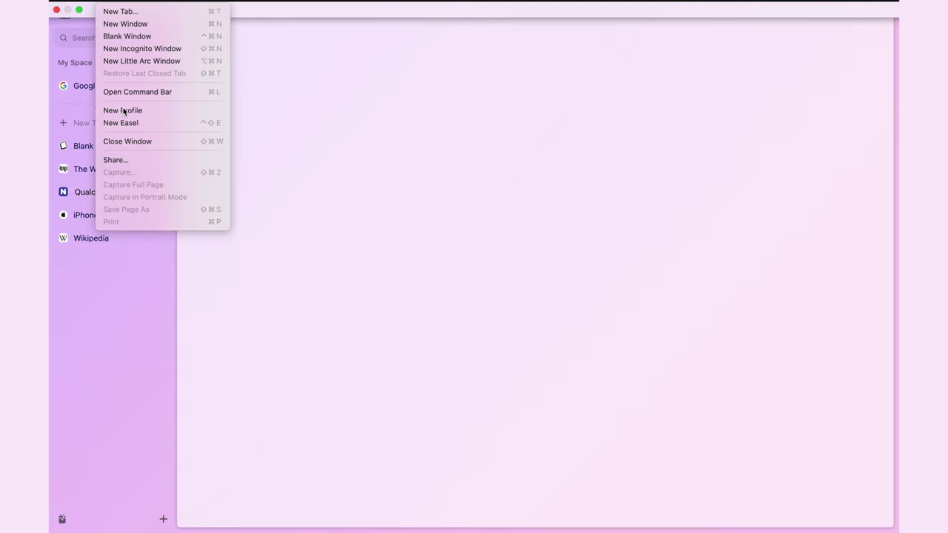
- Create a new profile named 'A' for My Space
click(123, 110)
text(Anjana)
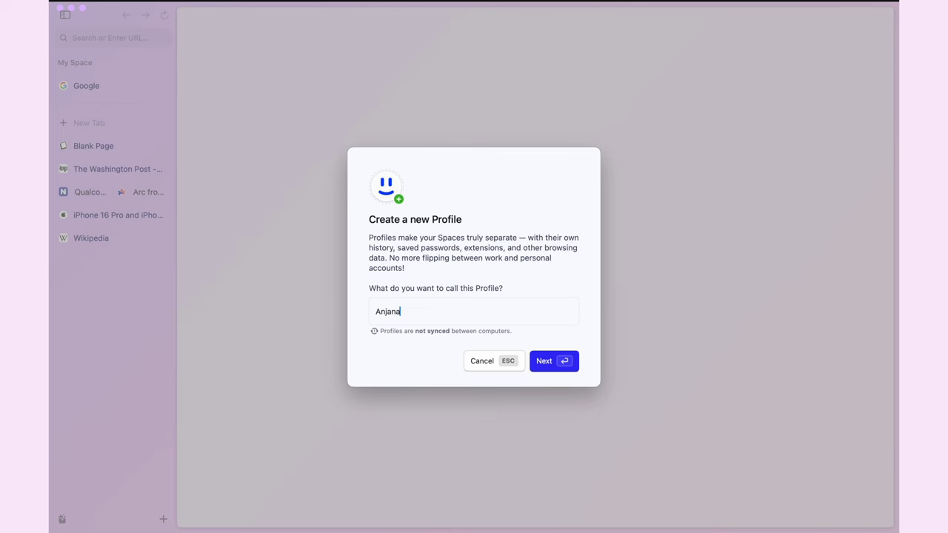
click(550, 362)
click(538, 386)
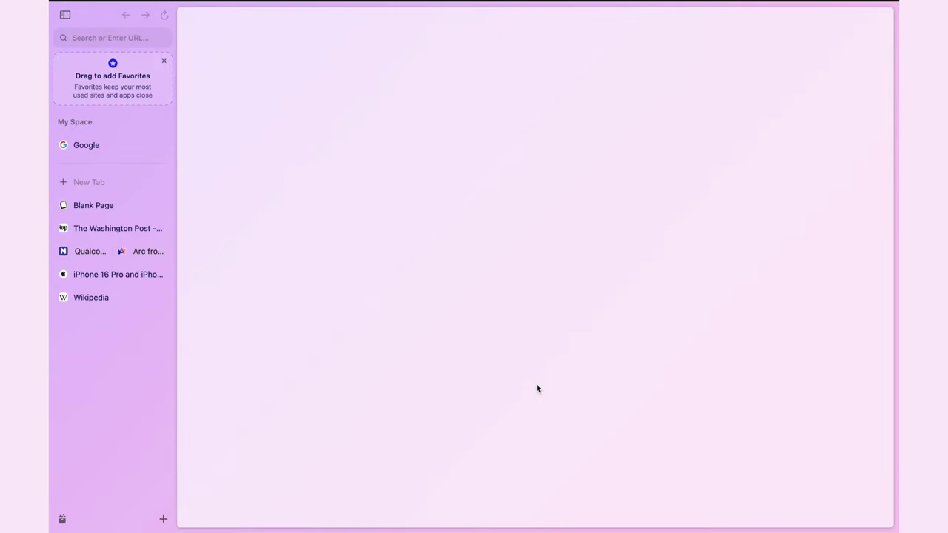
- Start a second new profile from the File menu and confirm its name
click(111, 2)
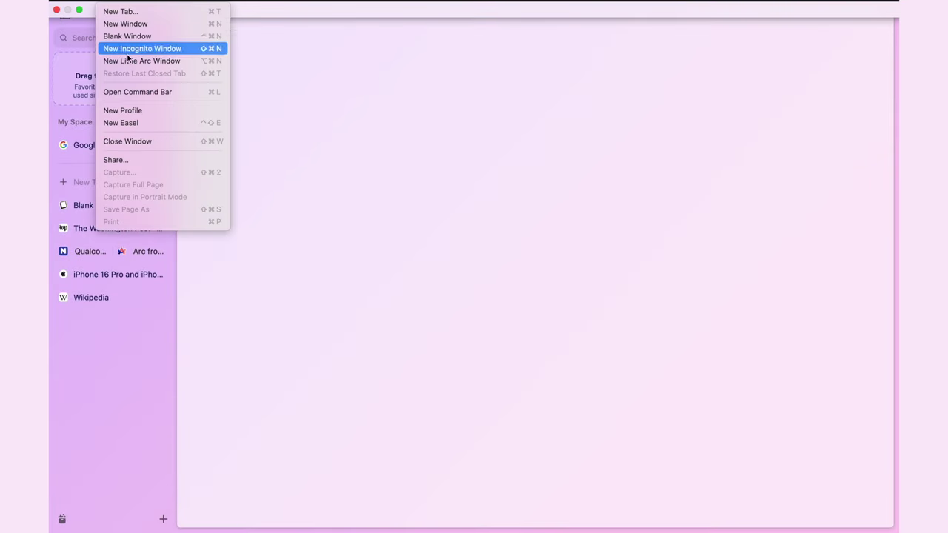
click(143, 114)
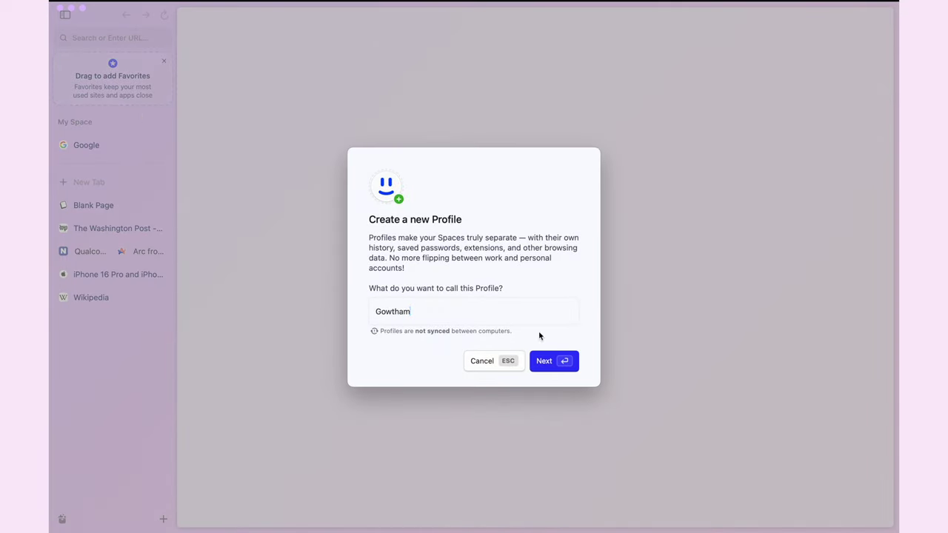
click(549, 370)
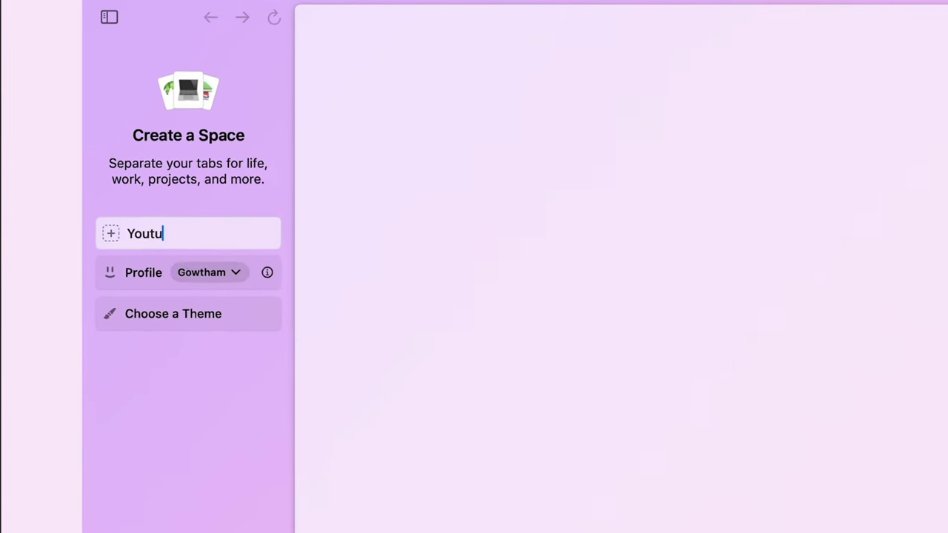
- Link the Youtube Space to the first new profile, with a pink theme and movie-camera icon
click(233, 282)
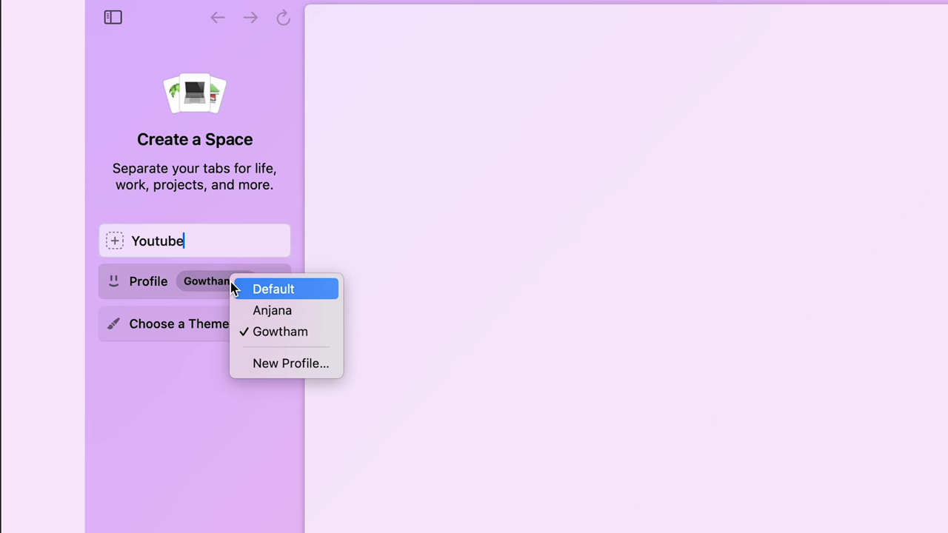
click(259, 312)
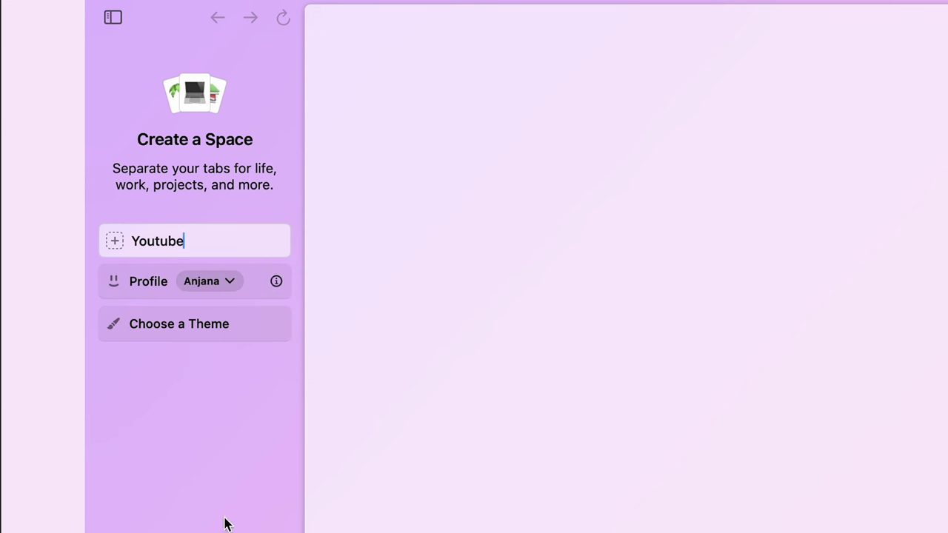
click(202, 339)
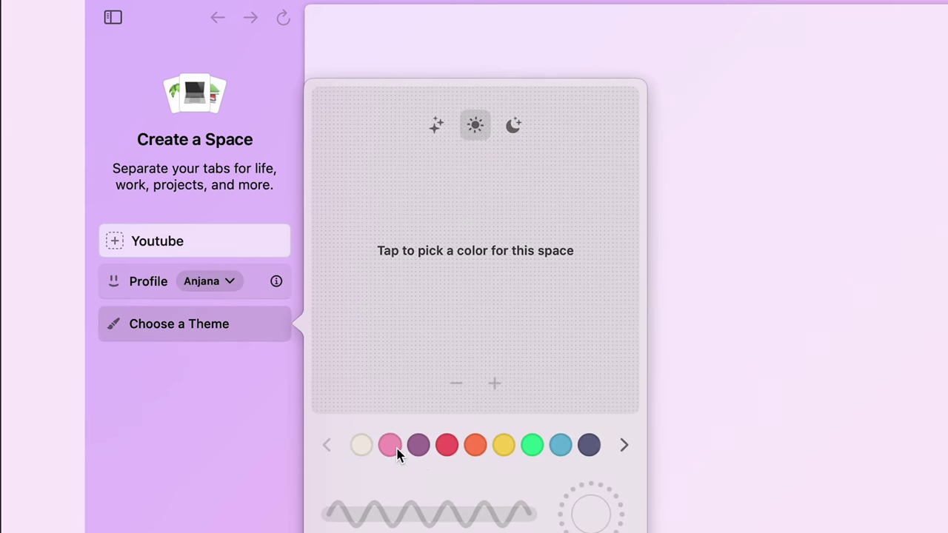
click(390, 445)
click(115, 247)
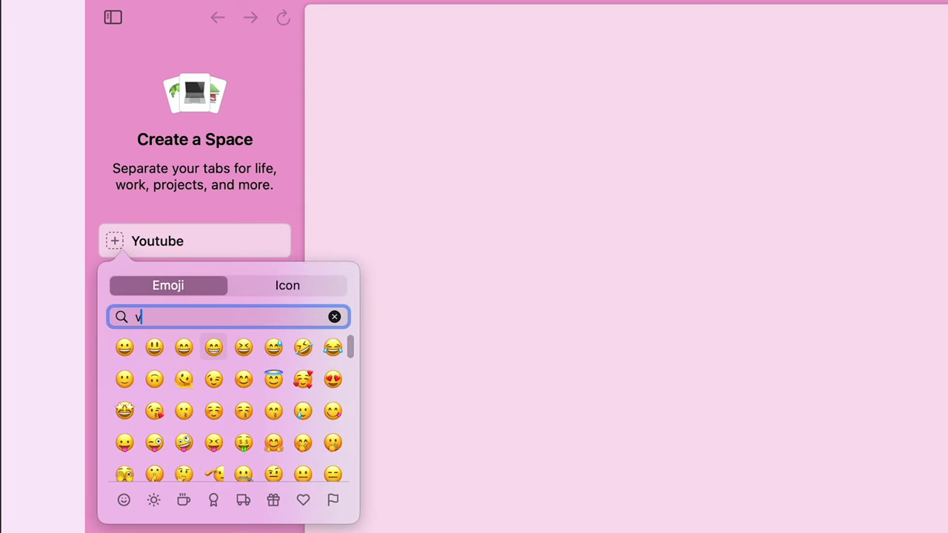
click(156, 353)
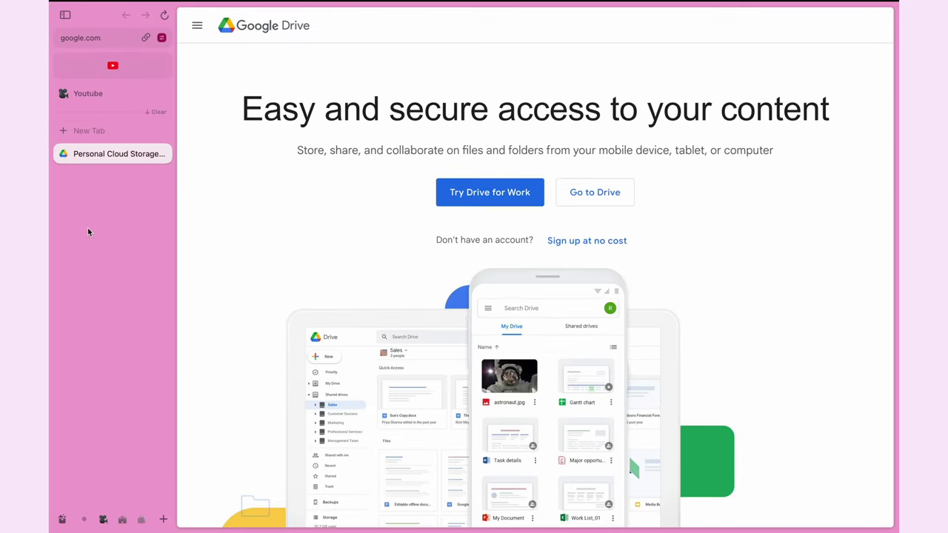
- Swipe back and forth across the sidebar to cycle through the Work and Personal Spaces
scroll(87, 232, right, 5)
scroll(88, 231, right, 5)
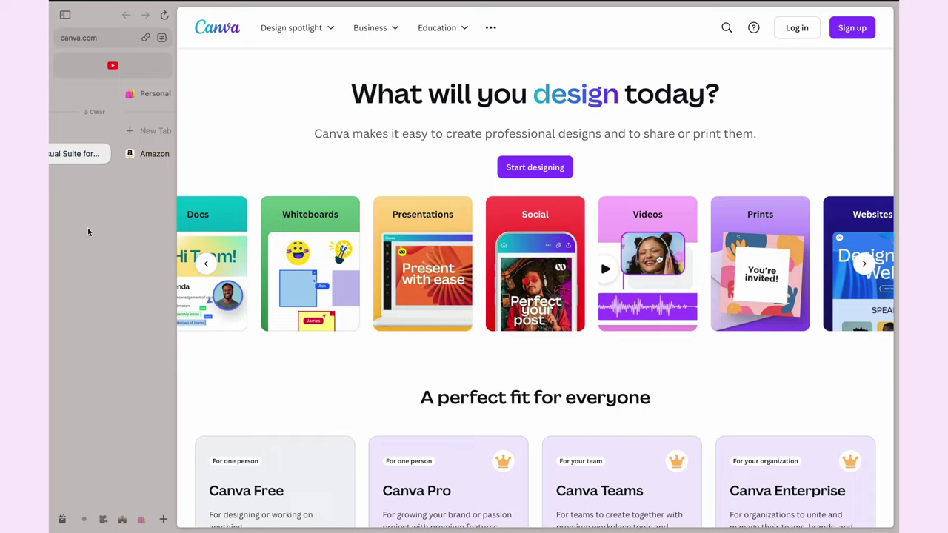
scroll(88, 232, left, 5)
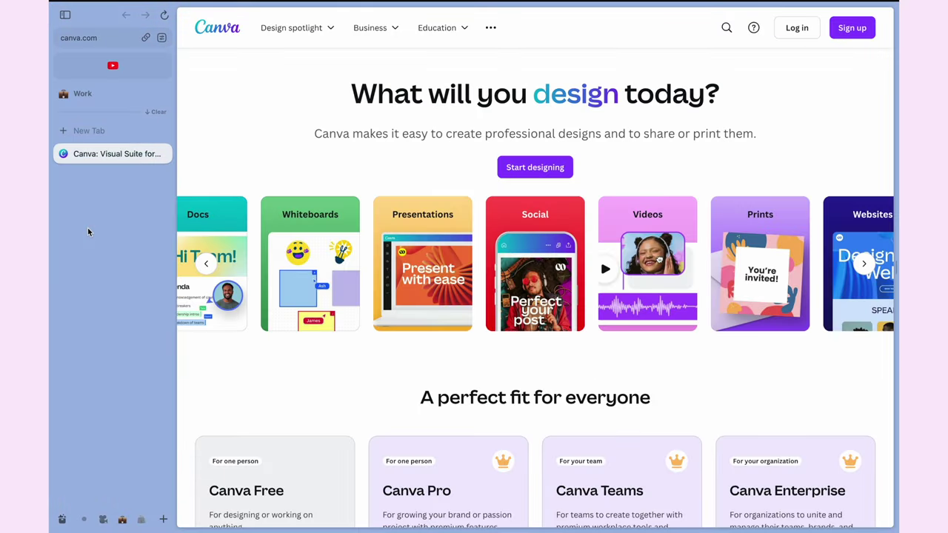
scroll(87, 232, left, 5)
scroll(87, 232, left, 5)
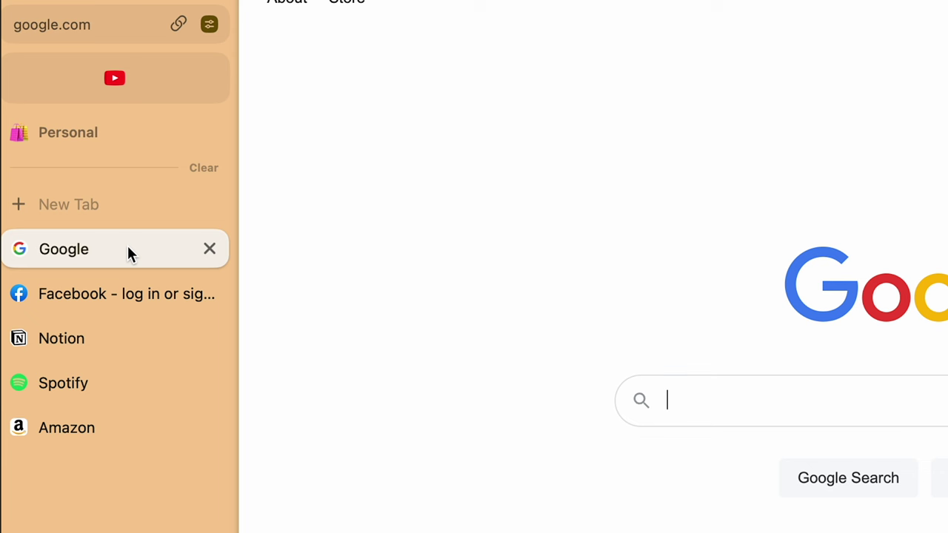
- Add Google, Spotify and Notion to the favourites row beside YouTube
drag(126, 247, 143, 106)
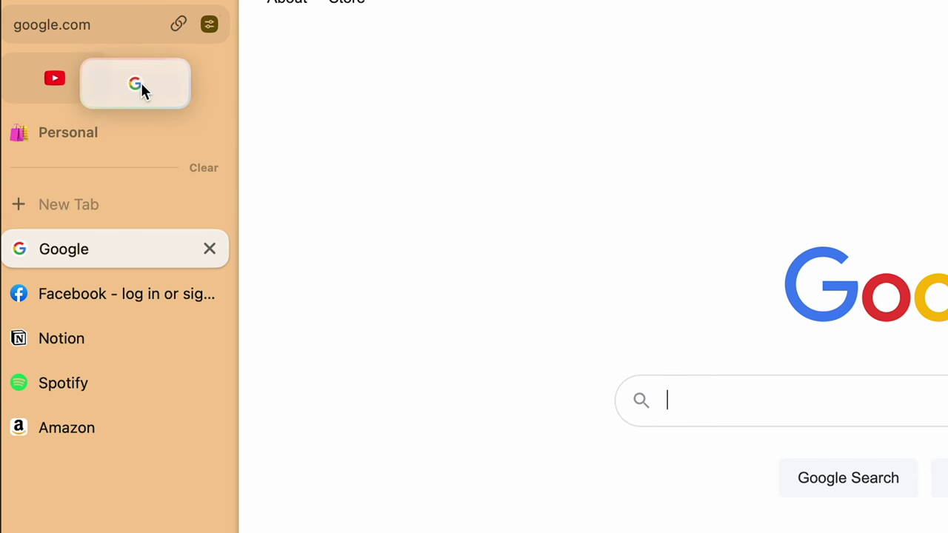
drag(141, 82, 140, 80)
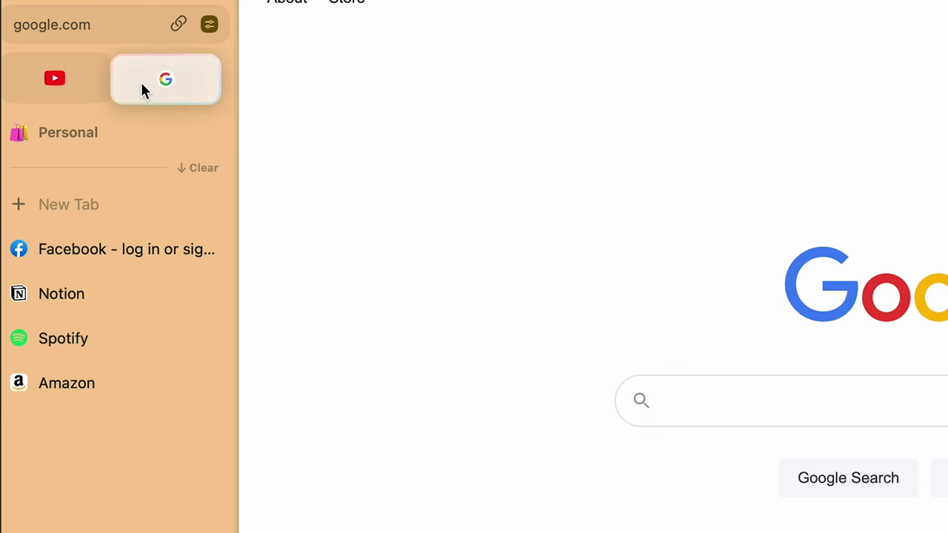
click(86, 338)
drag(85, 340, 105, 91)
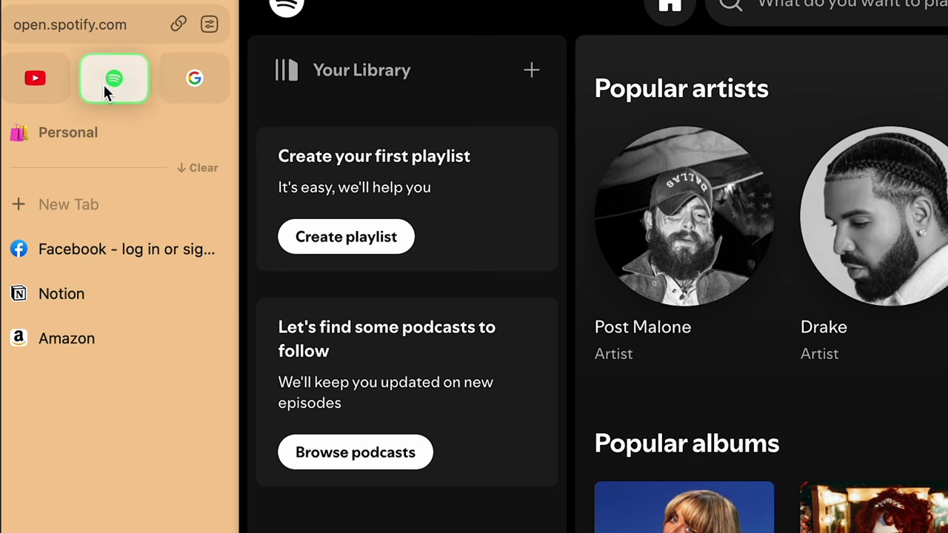
click(89, 297)
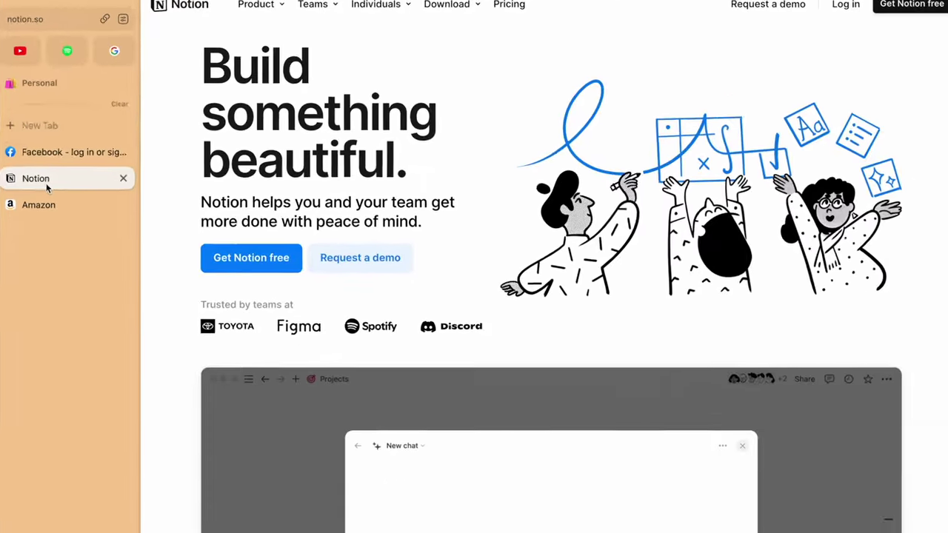
drag(79, 310, 118, 142)
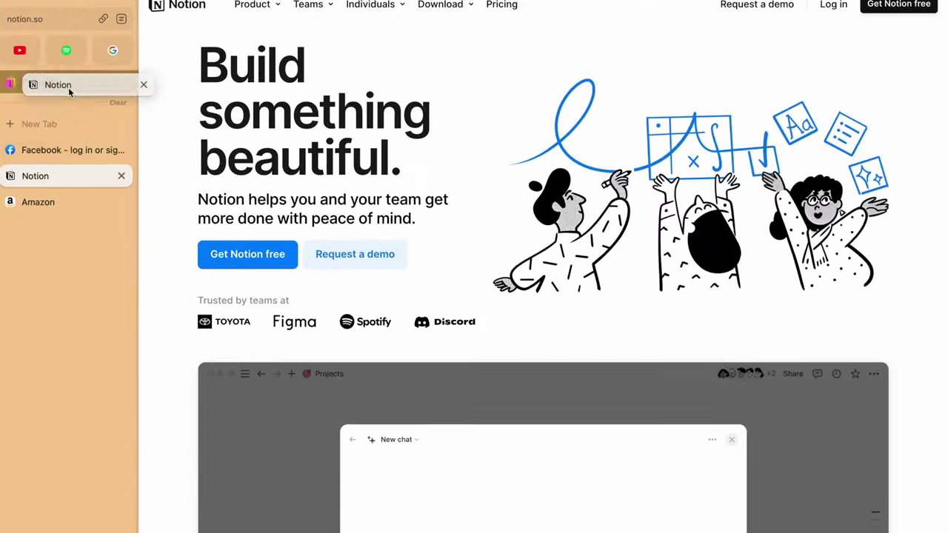
drag(83, 66, 81, 60)
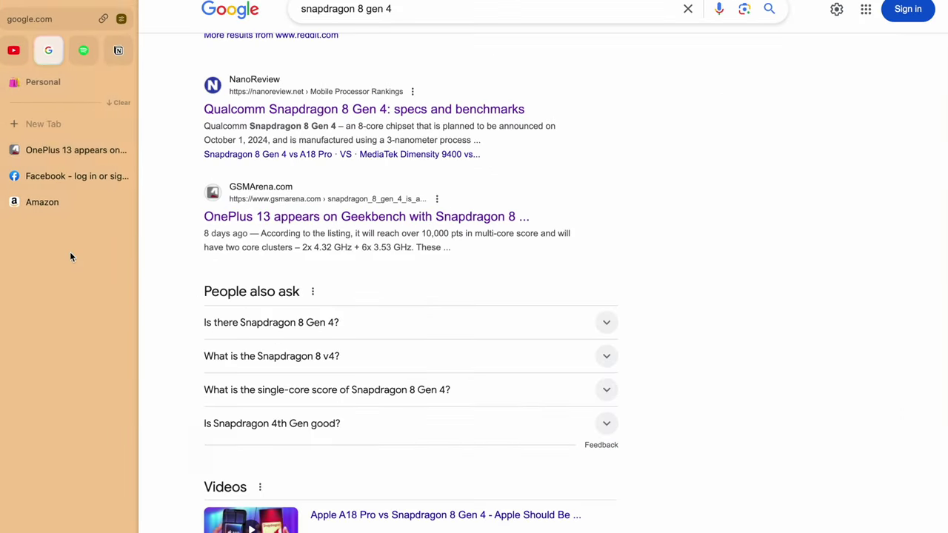
- Swipe between Spaces, then pin the iPhone 16 Wikipedia tab
scroll(70, 256, right, 3)
scroll(71, 257, left, 3)
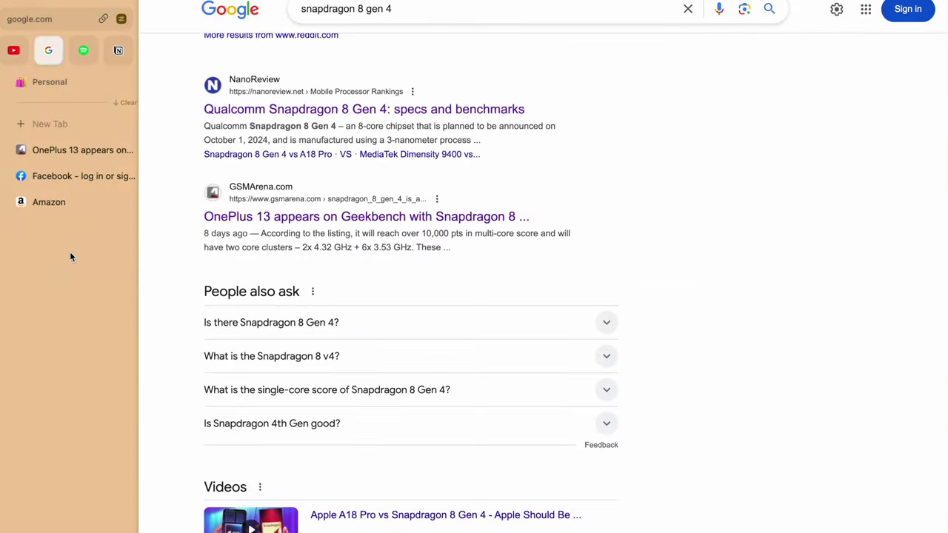
scroll(70, 257, left, 3)
scroll(71, 257, right, 3)
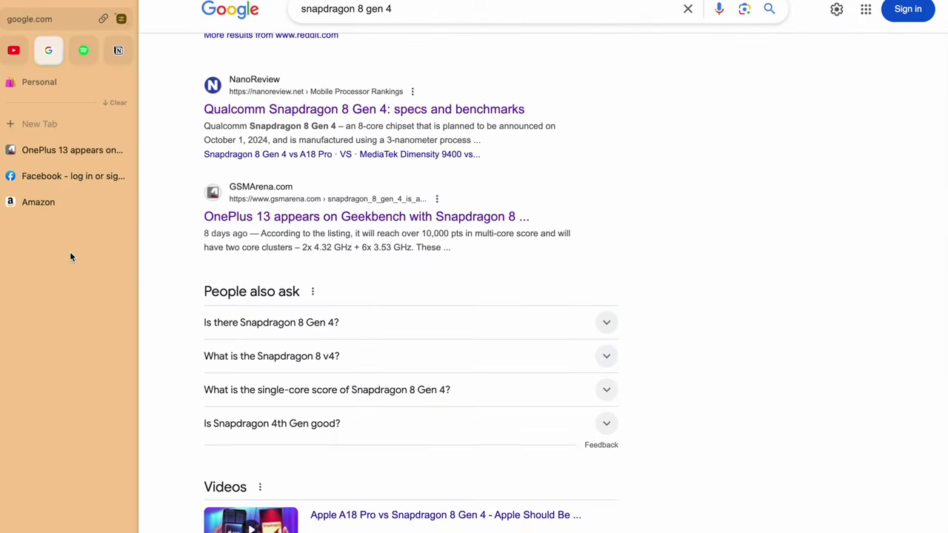
scroll(70, 257, left, 2)
scroll(70, 257, right, 3)
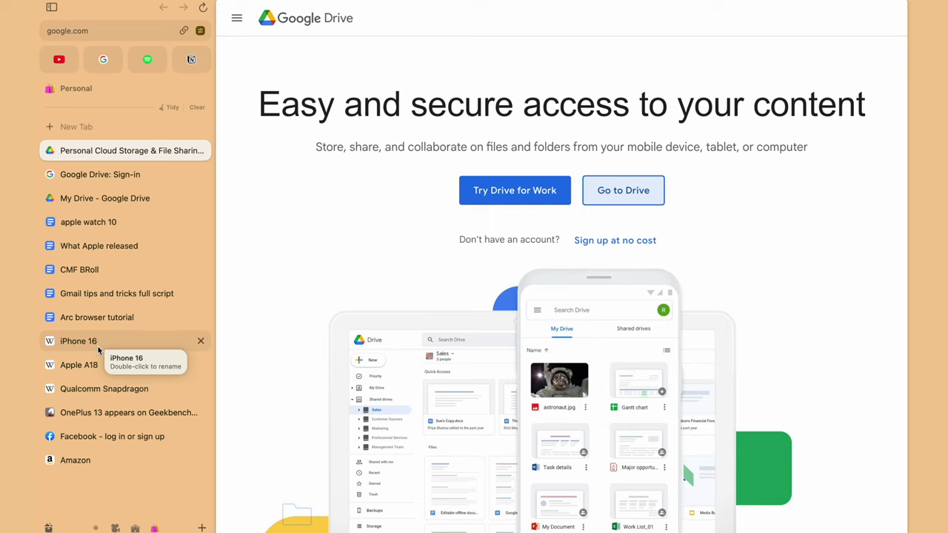
drag(99, 350, 106, 104)
- Pin the OnePlus 13 and Qualcomm Snapdragon article tabs
drag(90, 418, 99, 130)
click(90, 414)
drag(90, 413, 100, 95)
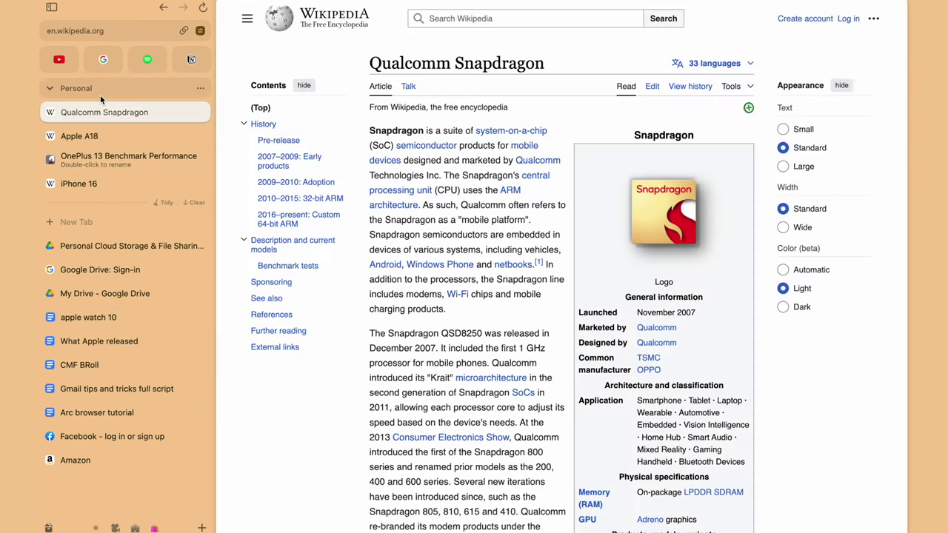
- Create a new pinned folder named Wiki
click(200, 527)
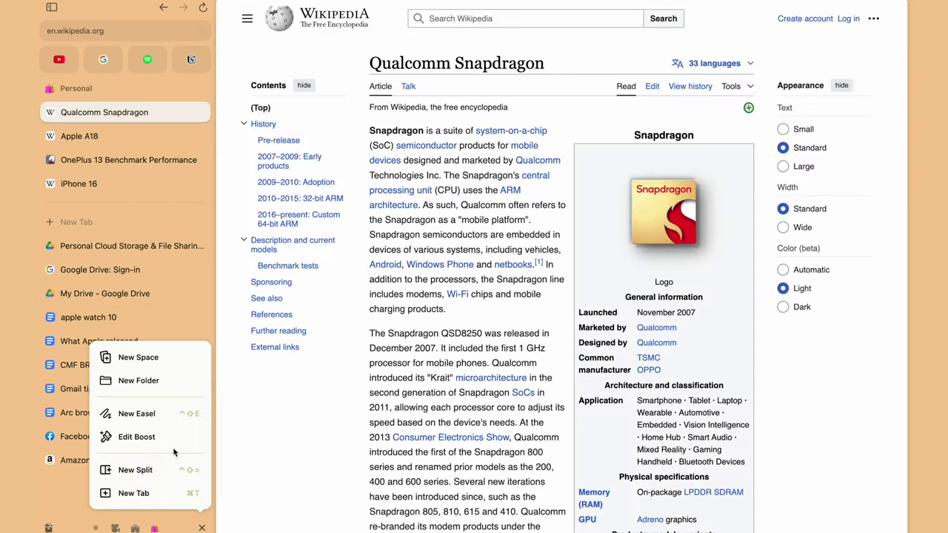
click(150, 381)
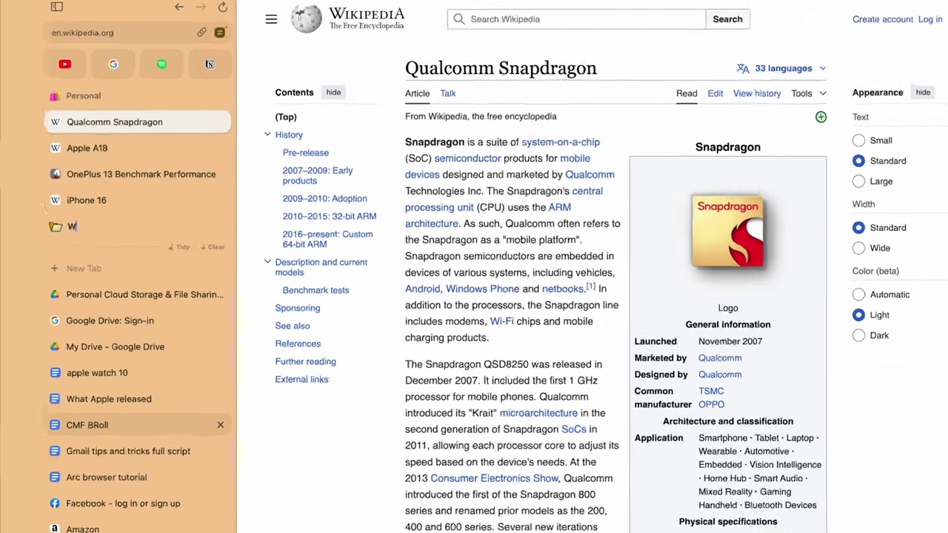
text(Wiki)
key(Return)
- Move Qualcomm Snapdragon, Apple A18 and iPhone 16 into the Wiki folder
drag(144, 171, 145, 323)
drag(145, 172, 144, 284)
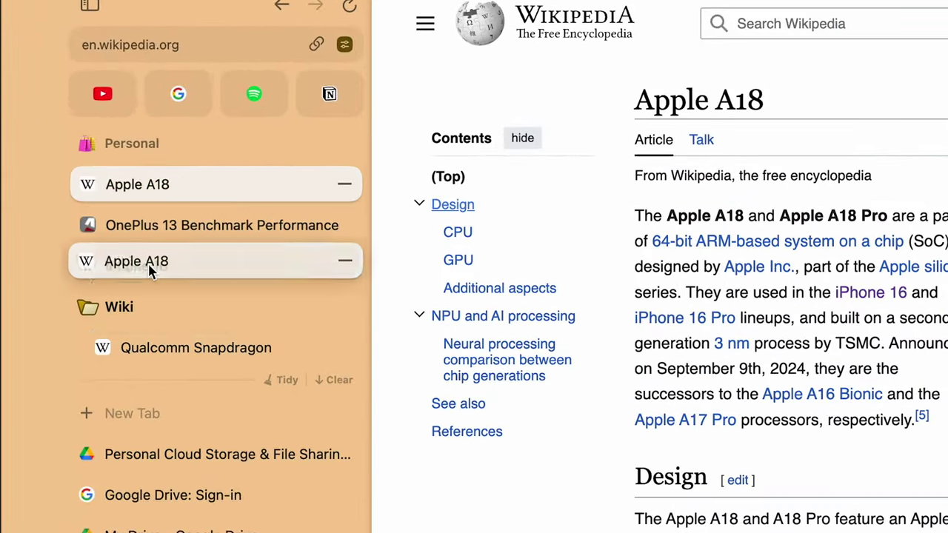
drag(151, 224, 154, 289)
click(157, 231)
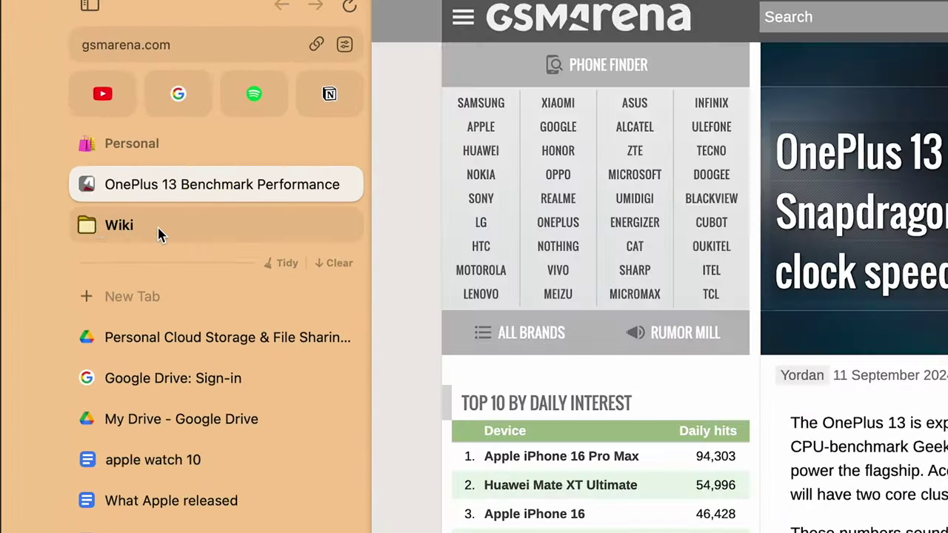
click(157, 231)
click(157, 231)
click(157, 225)
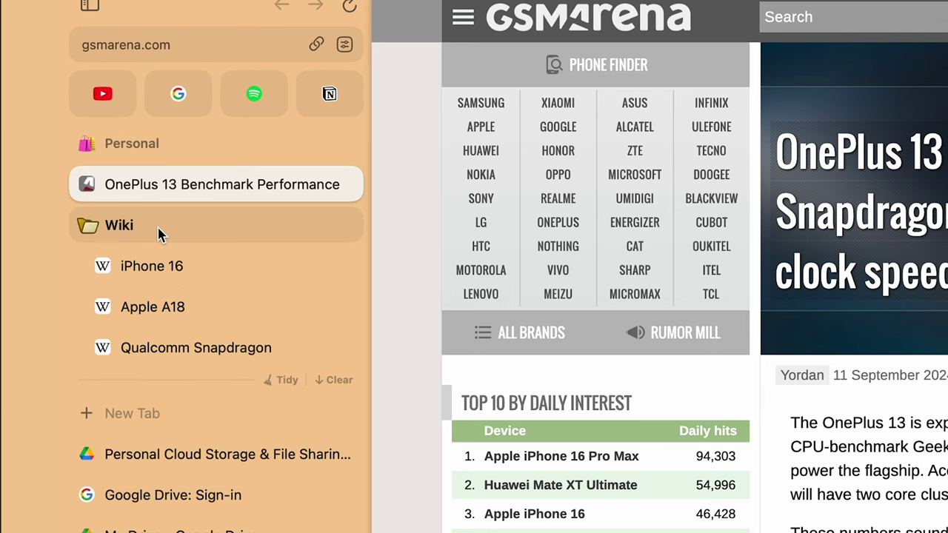
- Nest an Apple Research folder in Wiki containing Apple A18 and iPhone 16
right_click(146, 225)
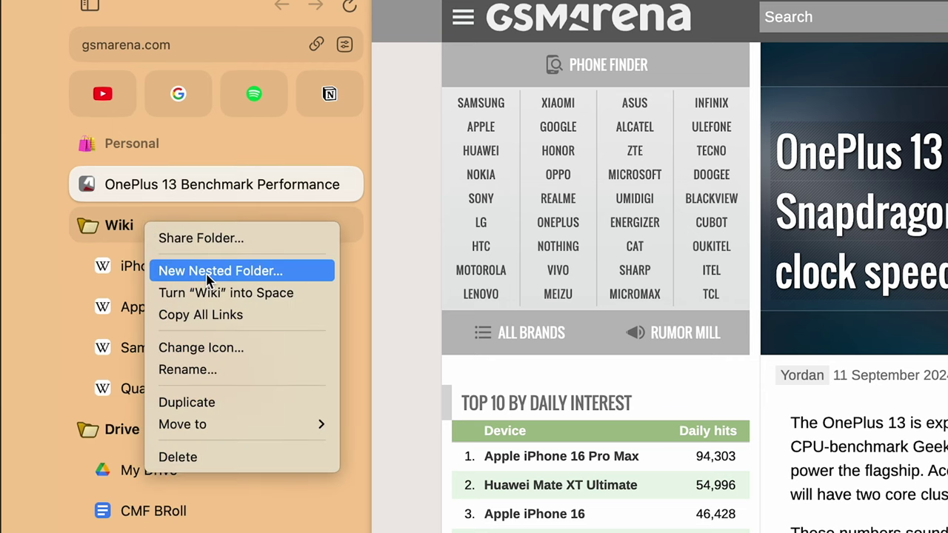
click(207, 271)
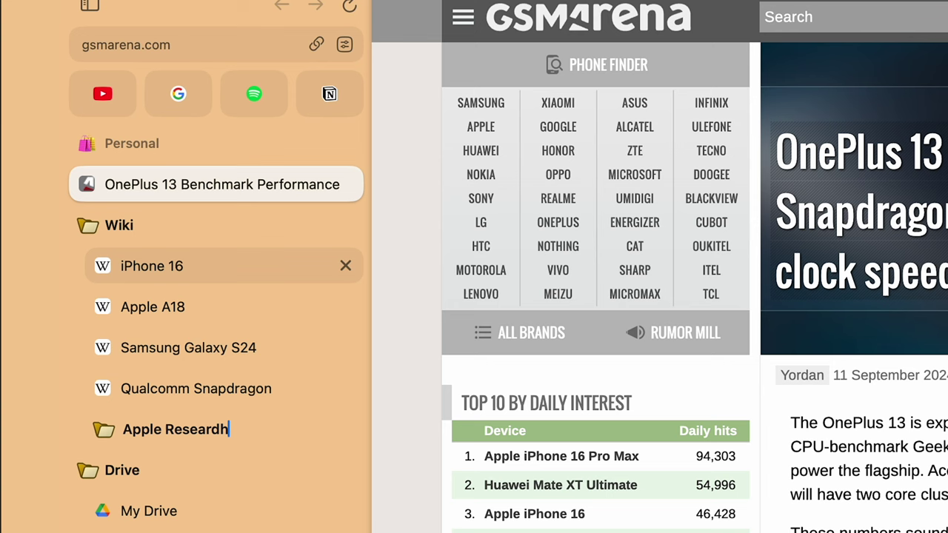
click(153, 308)
drag(153, 308, 197, 438)
click(160, 268)
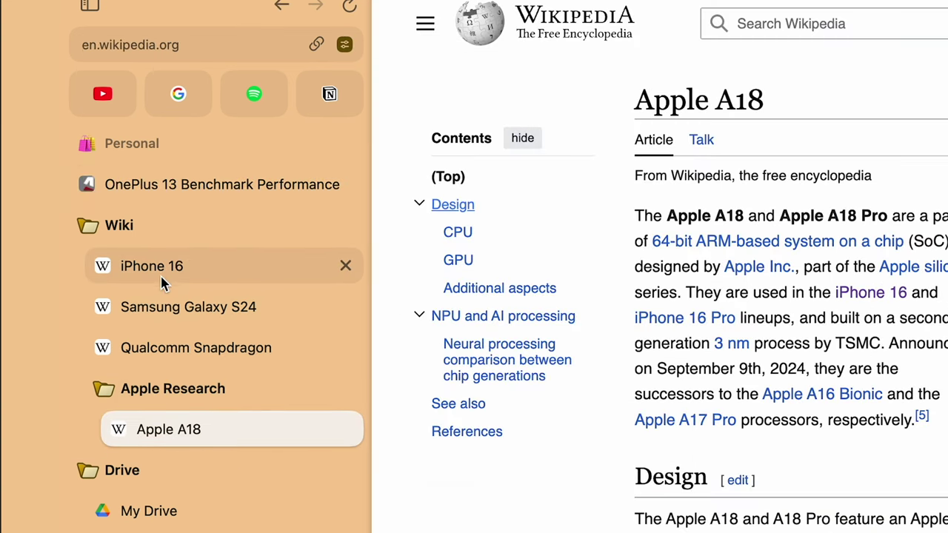
drag(160, 268, 200, 387)
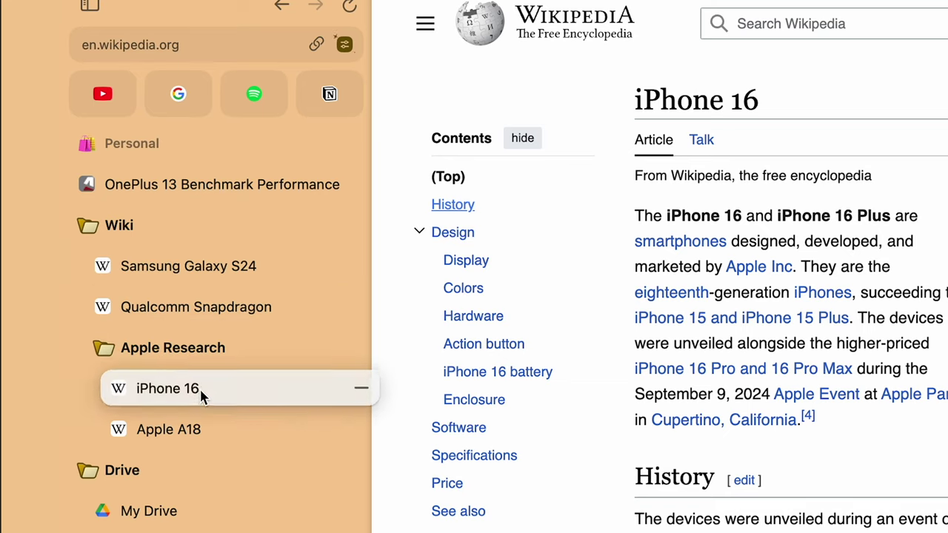
- Switch to the OnePlus 13 page and collapse the Apple Research, Wiki and Drive folders
click(172, 194)
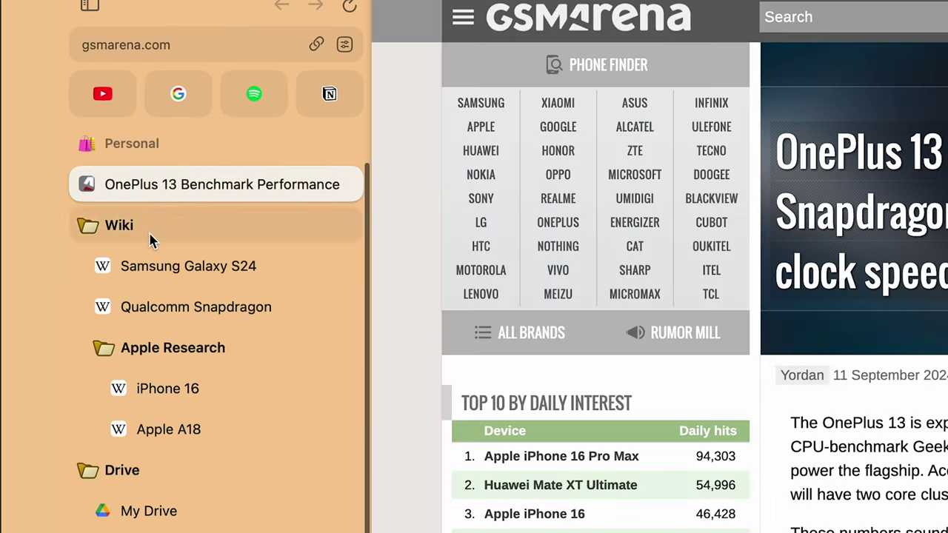
click(161, 348)
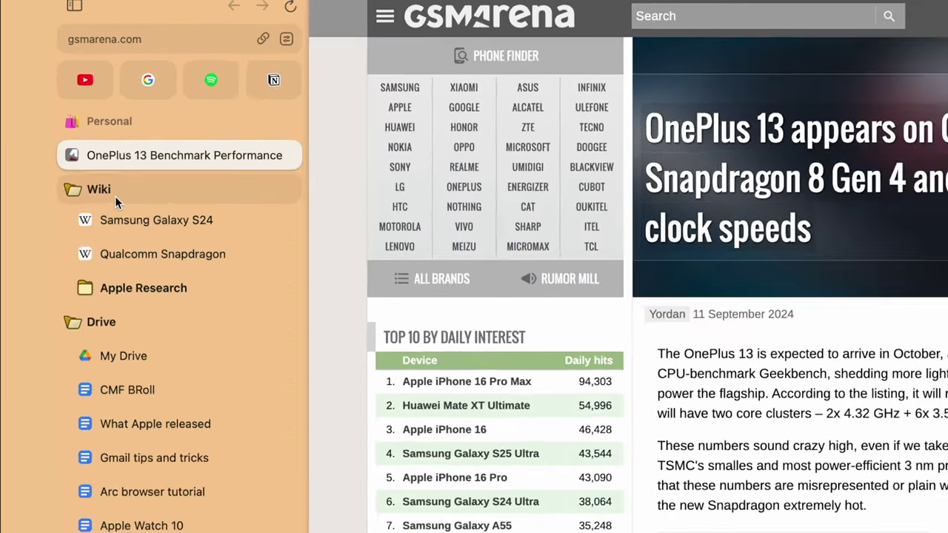
click(115, 194)
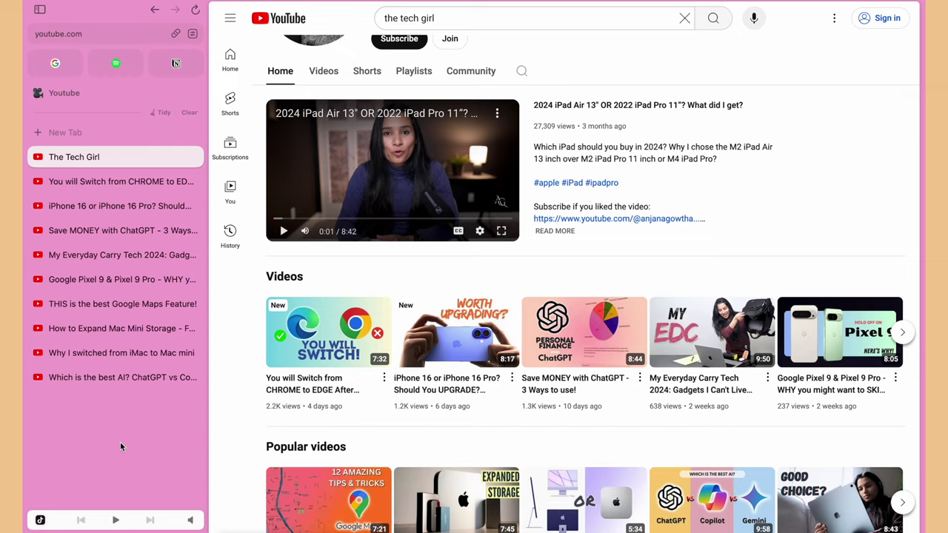
- Swipe through the Youtube, Personal and Social spaces, scrolling the Personal sidebar
scroll(120, 442, right, 5)
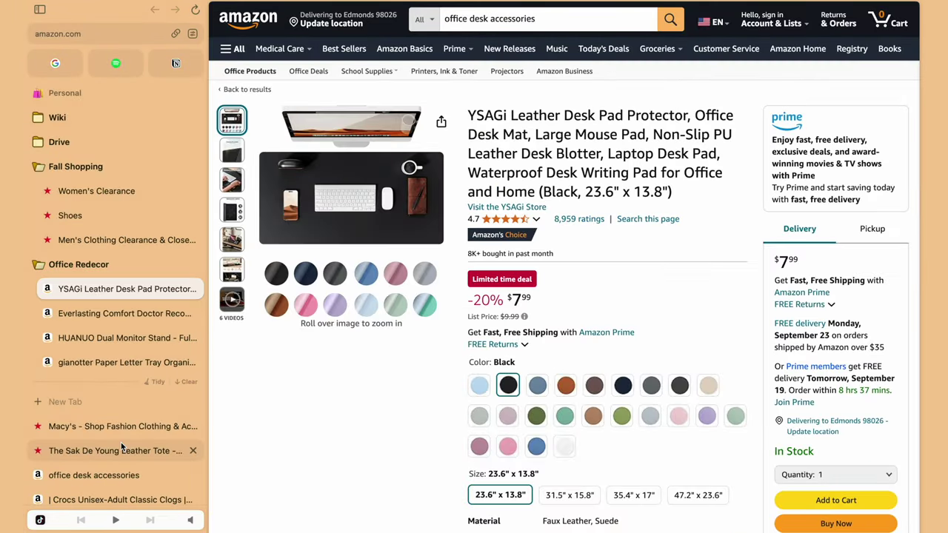
scroll(121, 446, down, 5)
scroll(121, 447, up, 5)
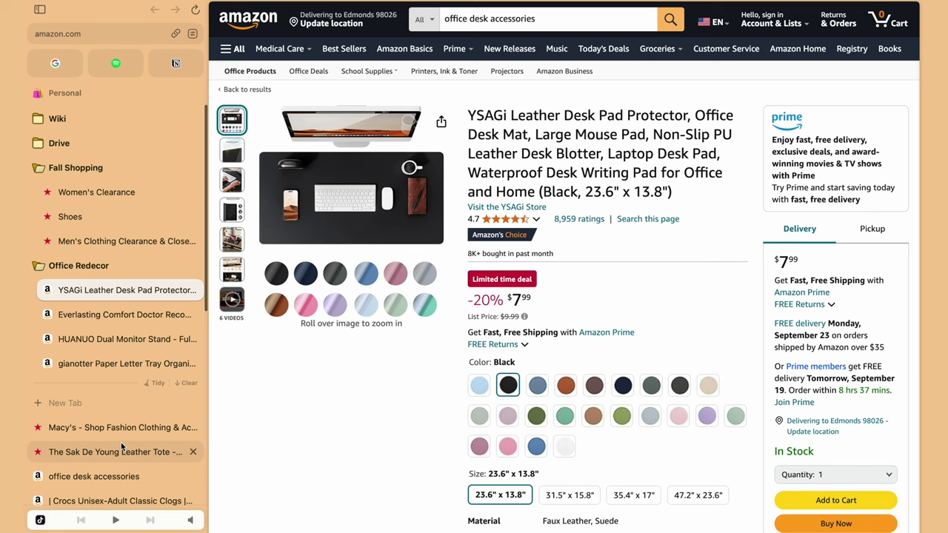
scroll(122, 447, down, 3)
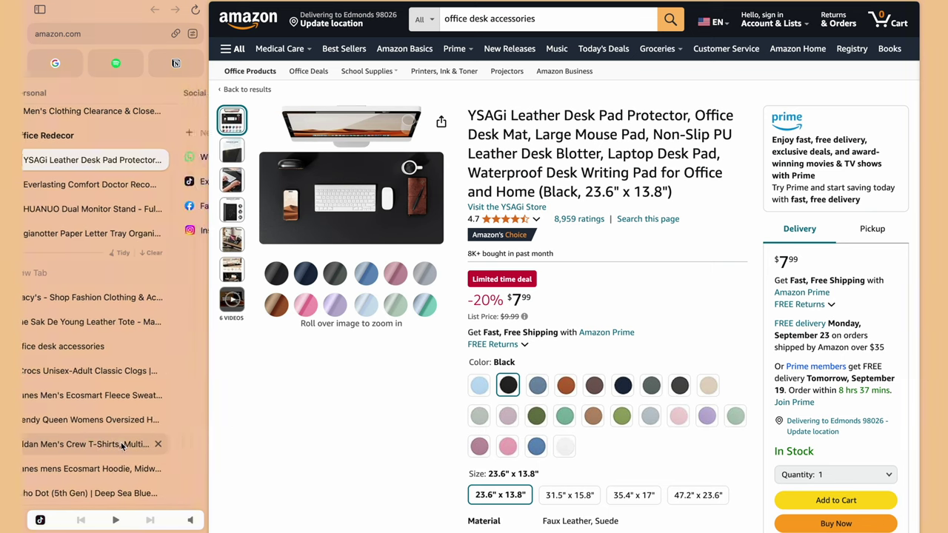
scroll(123, 446, right, 5)
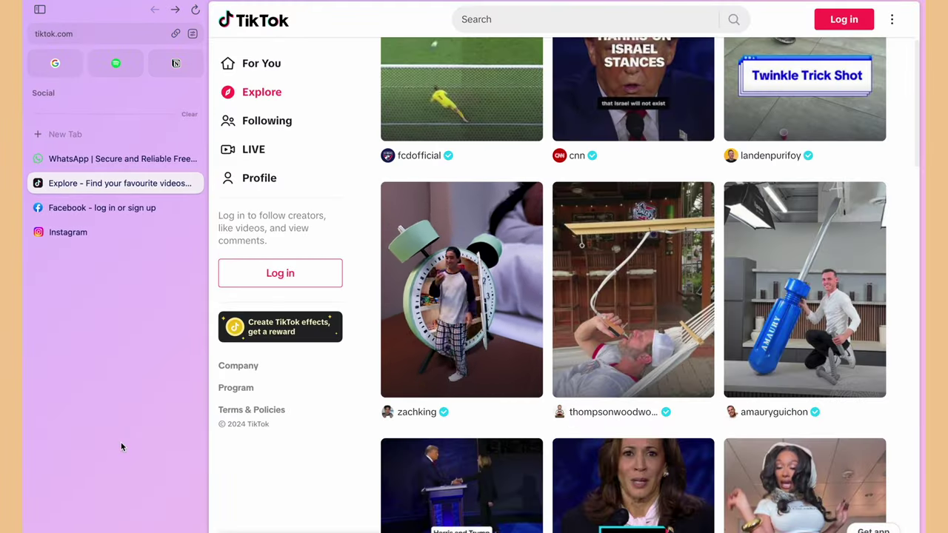
scroll(120, 442, left, 5)
scroll(123, 445, down, 3)
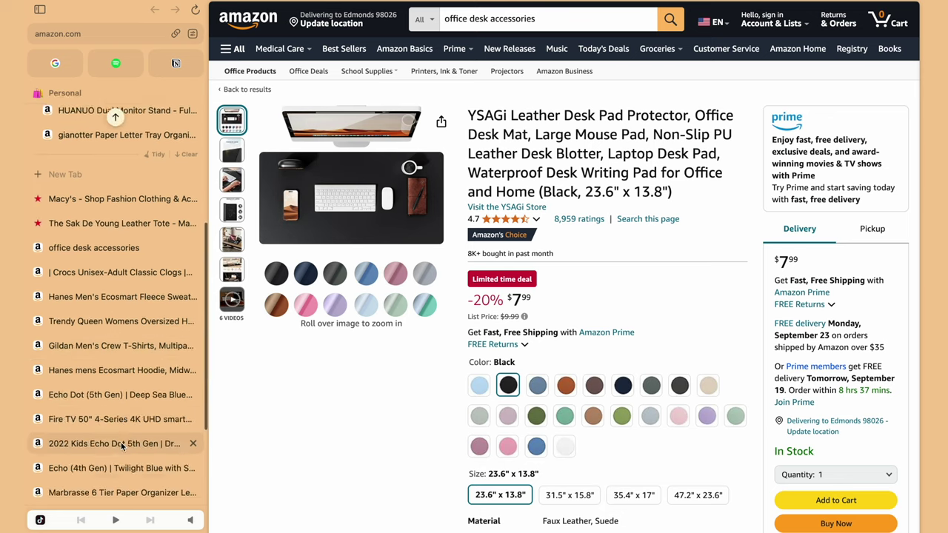
scroll(122, 445, up, 5)
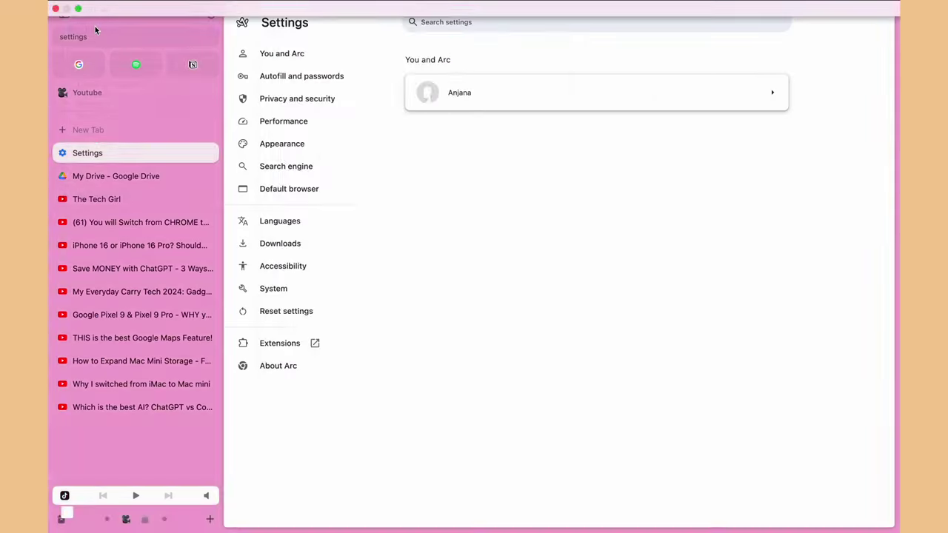
- Open Air Traffic Control from Arc's Links settings
click(414, 92)
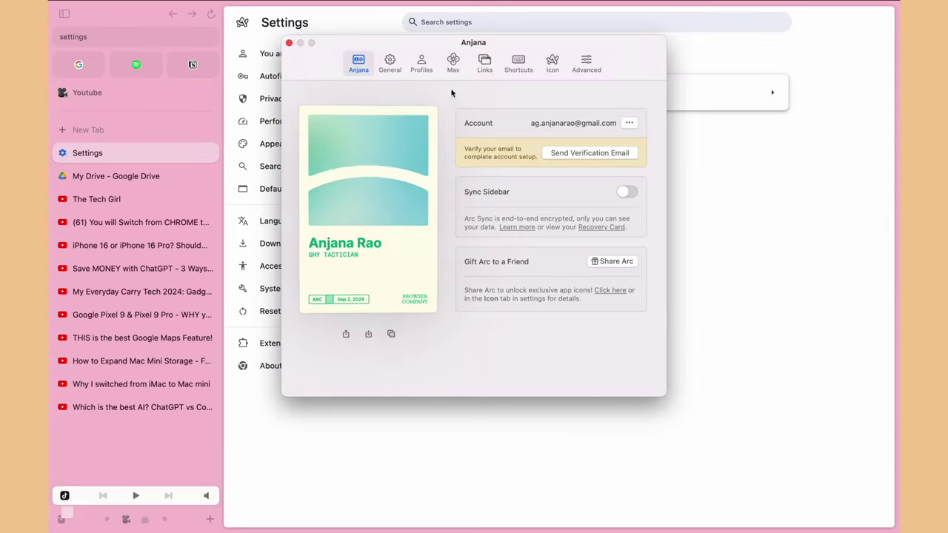
click(485, 65)
scroll(478, 305, down, 5)
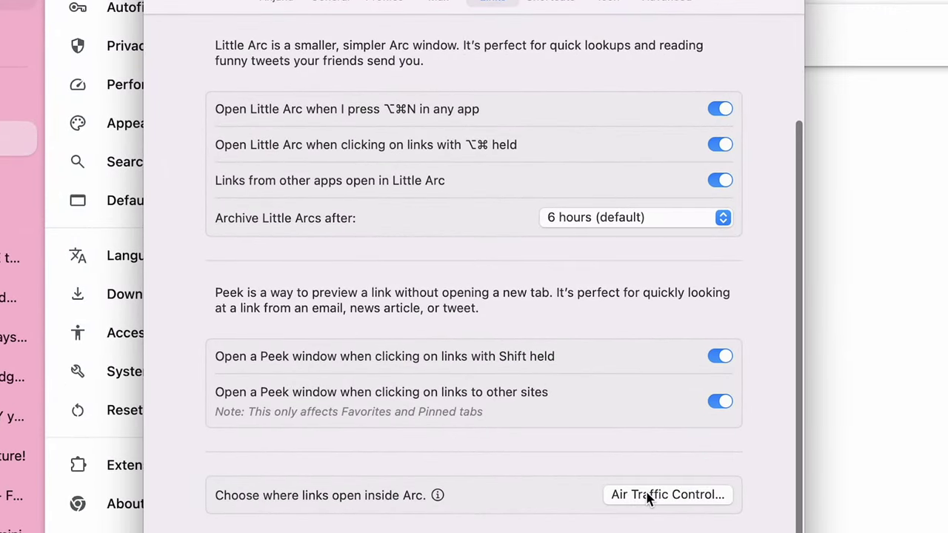
click(647, 496)
- Route youtube.com and drive.google.com links to the Youtube space
click(563, 155)
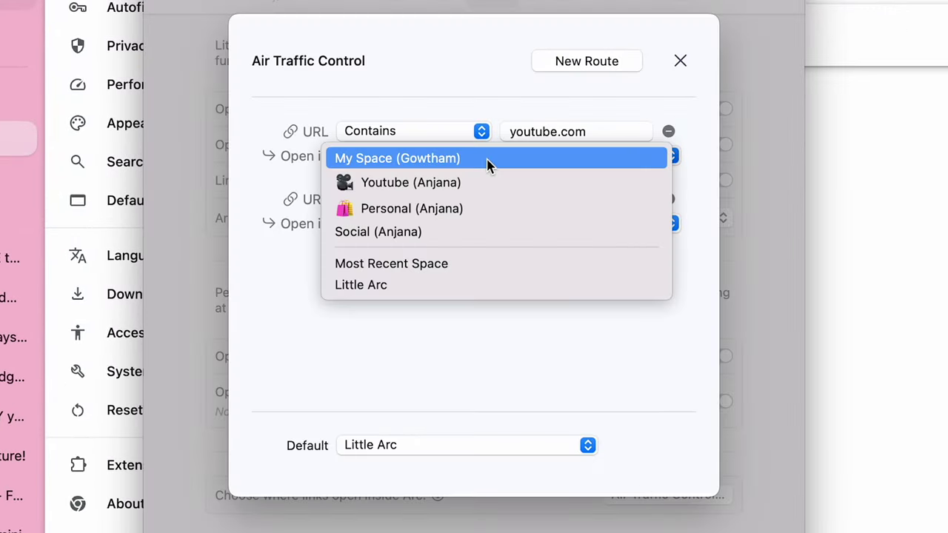
click(476, 185)
click(528, 222)
click(488, 250)
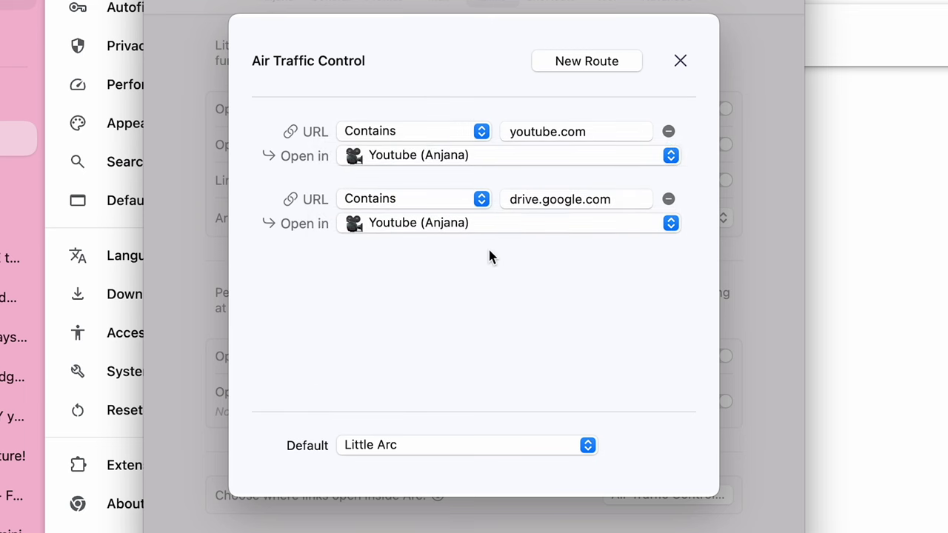
- Add an amazon.com route to Personal and send tiktok links to Social
click(601, 65)
text(amazon.com)
click(527, 291)
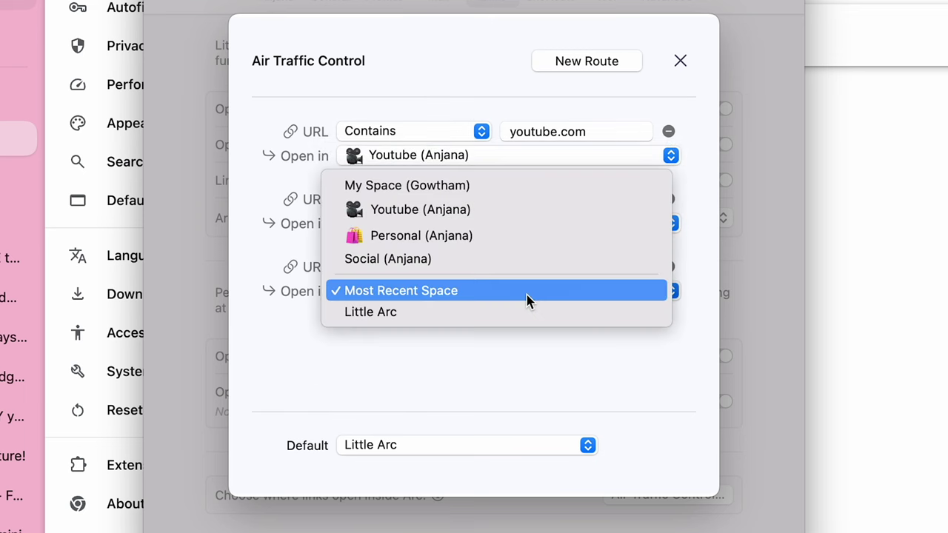
click(503, 237)
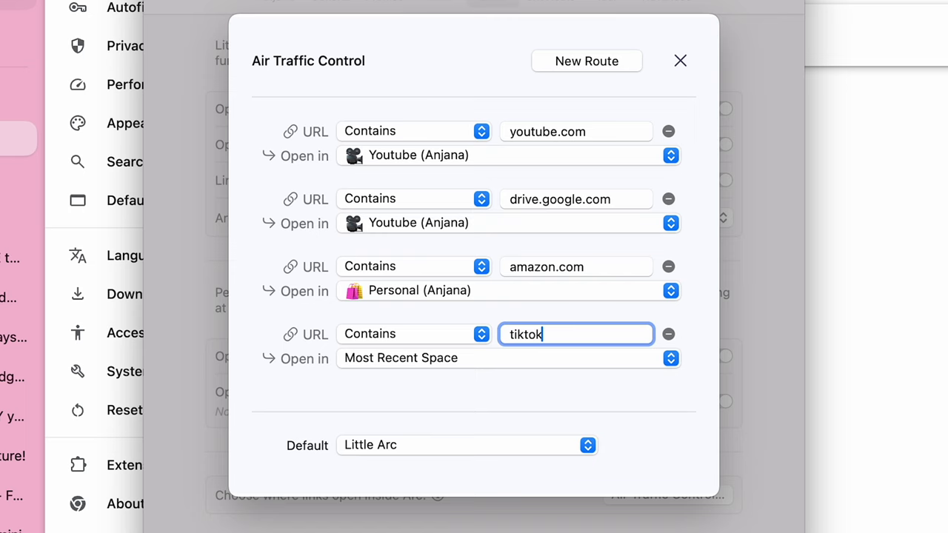
click(459, 357)
click(459, 324)
- Add a macys route that opens in the Personal space
click(606, 64)
text(macys)
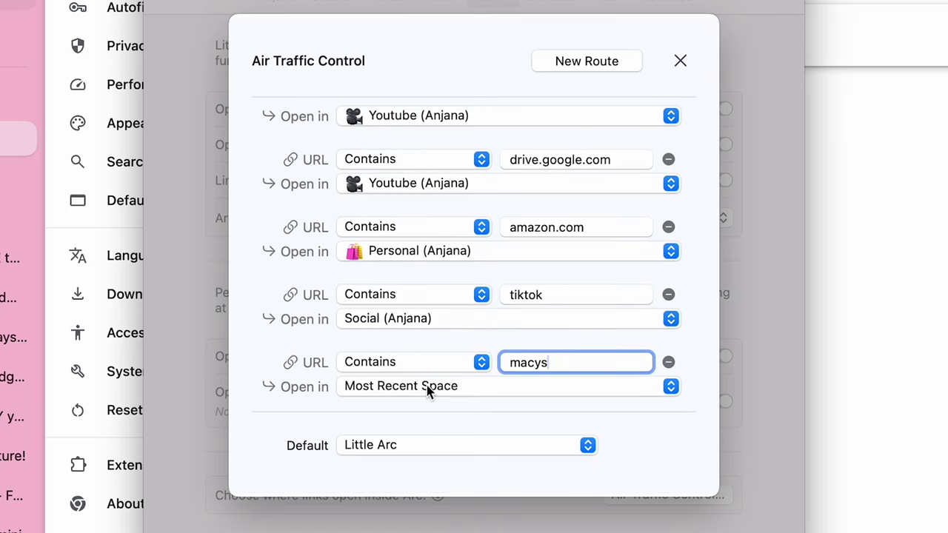
click(426, 386)
click(437, 326)
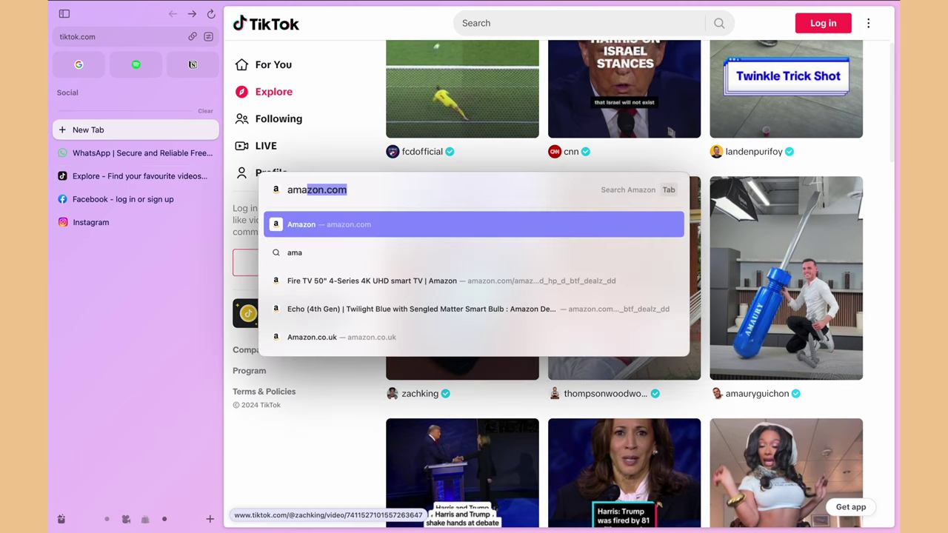
- Open amazon.com and tiktok.com in new tabs
key(Return)
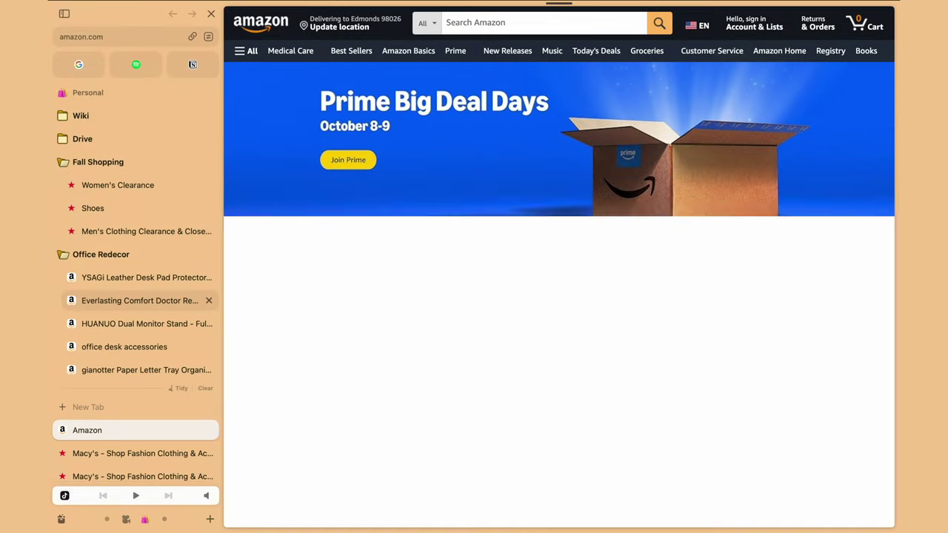
key(super+t)
text(t)
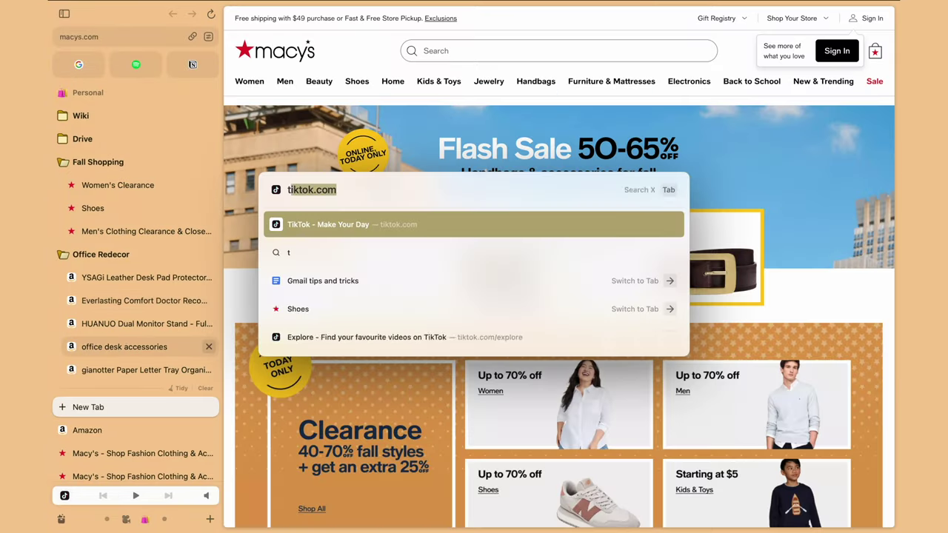
text(ikt)
key(Return)
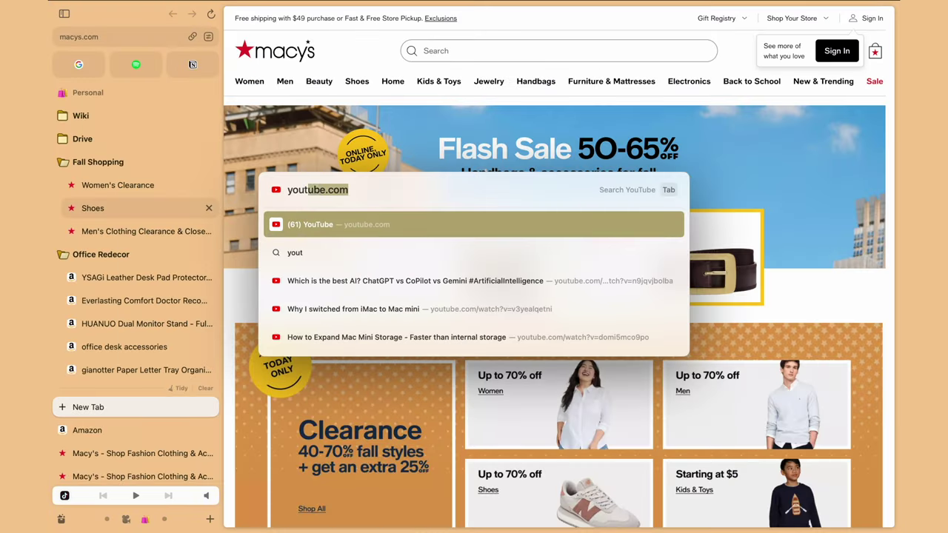
- Search YouTube for the tech girl straight from the address bar
key(Tab)
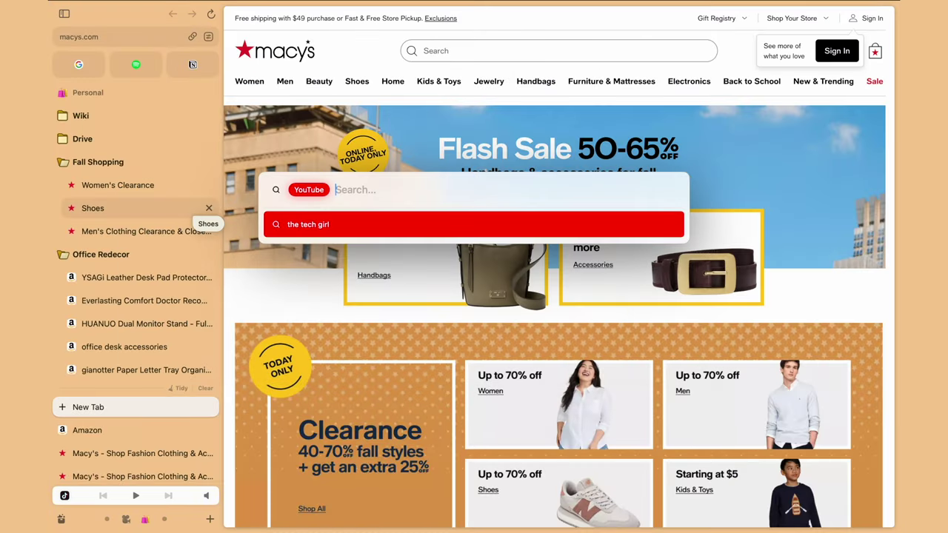
text(the tech)
key(Return)
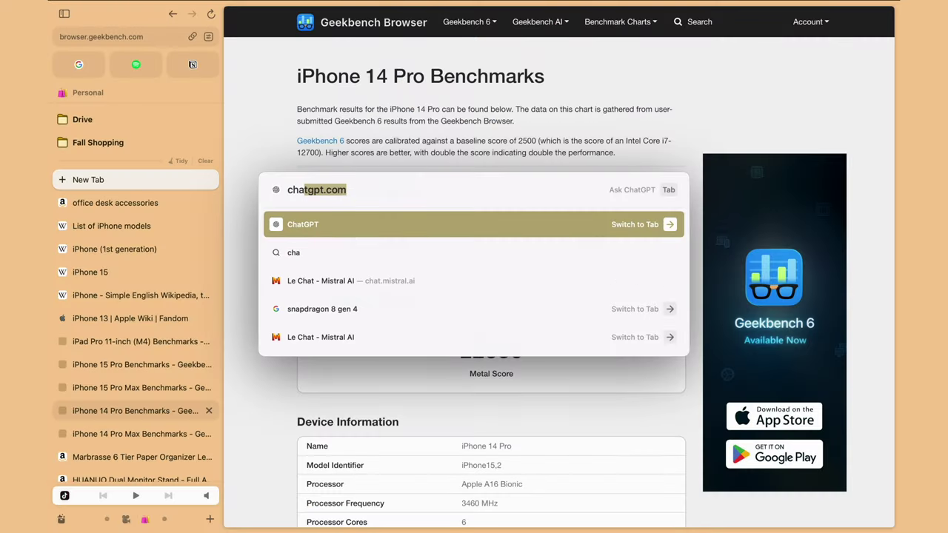
- Jump to the ChatGPT tab and Tidy the loose tabs into named groups
key(Return)
scroll(110, 424, up, 10)
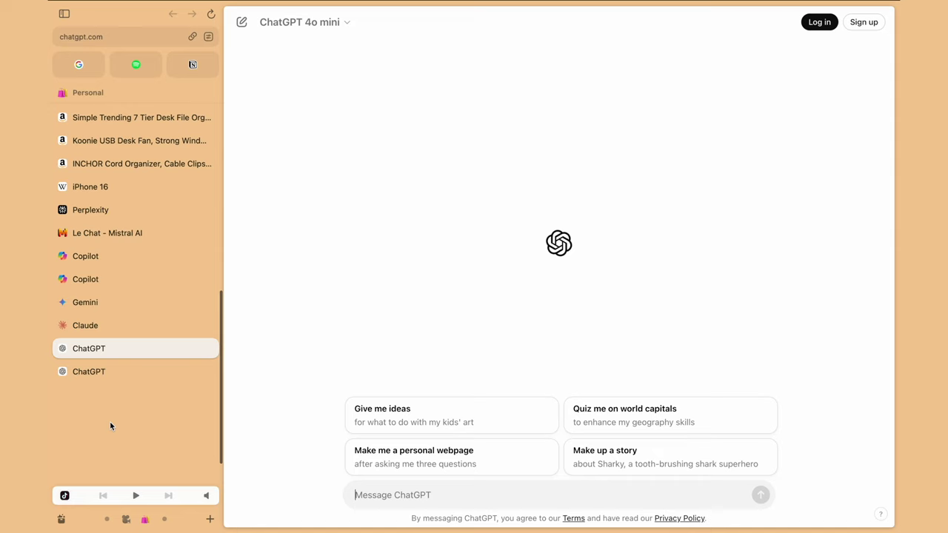
scroll(110, 423, up, 5)
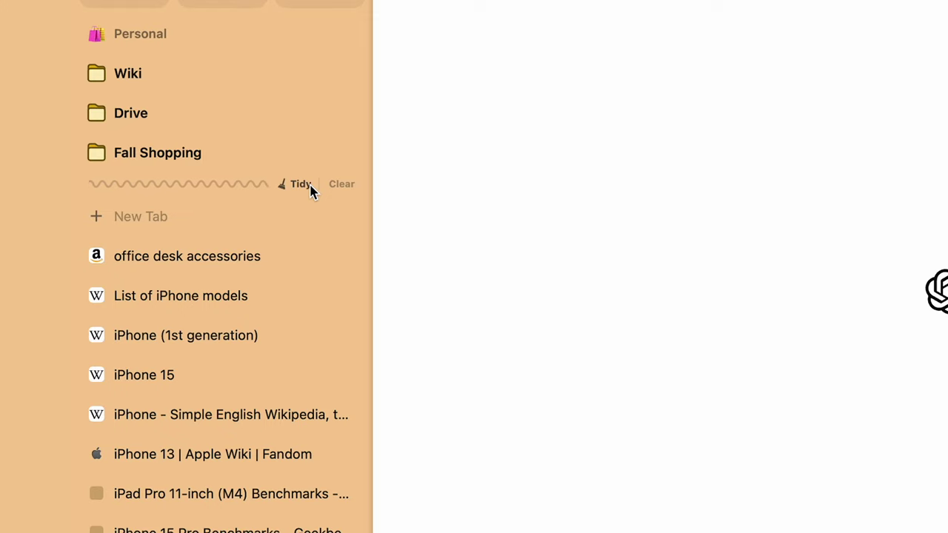
click(310, 186)
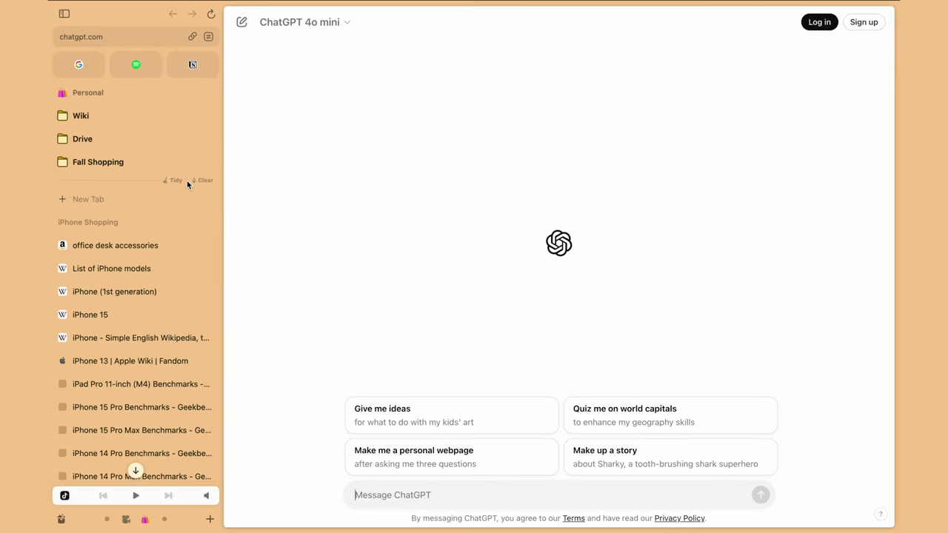
- Save the iPhone Shopping and ChatGPT groups as folders
scroll(151, 316, down, 10)
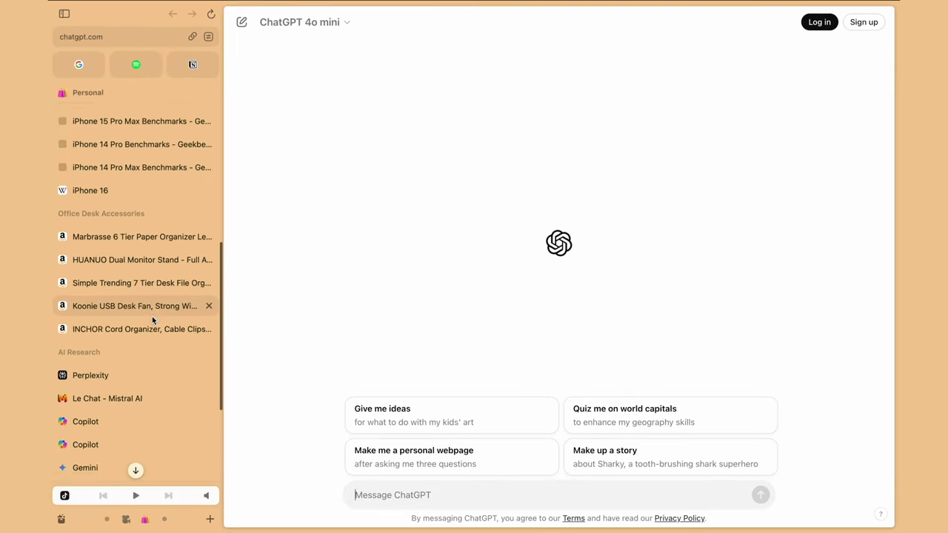
scroll(152, 316, down, 4)
scroll(152, 317, up, 5)
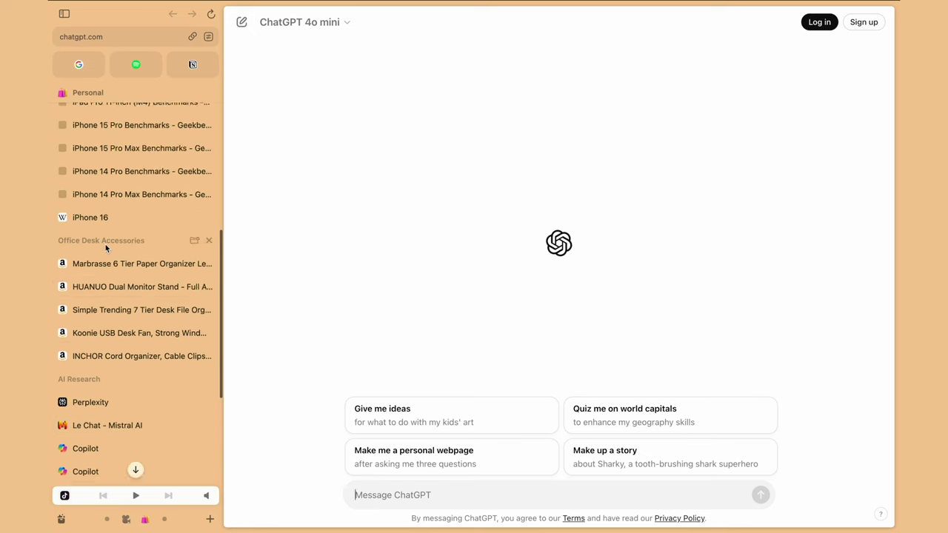
scroll(106, 248, up, 4)
click(194, 252)
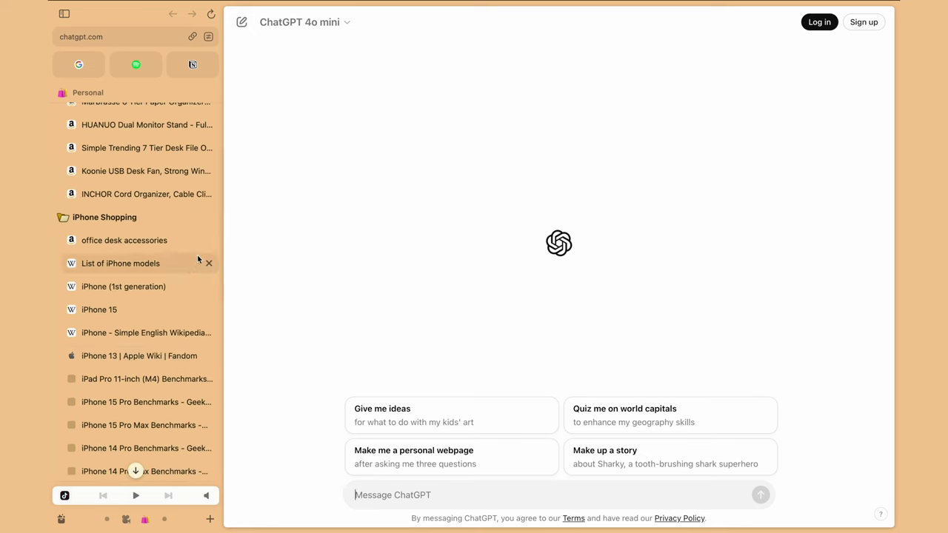
scroll(161, 344, down, 9)
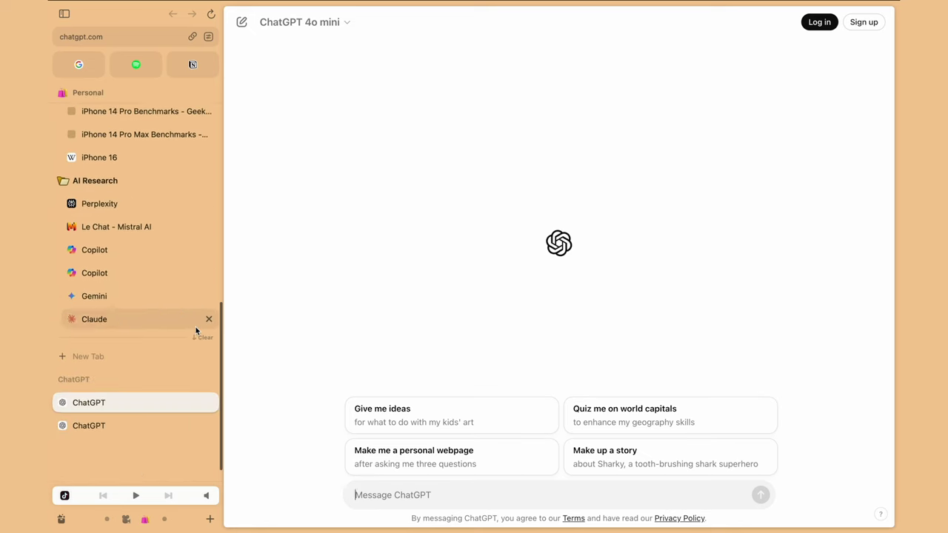
click(196, 364)
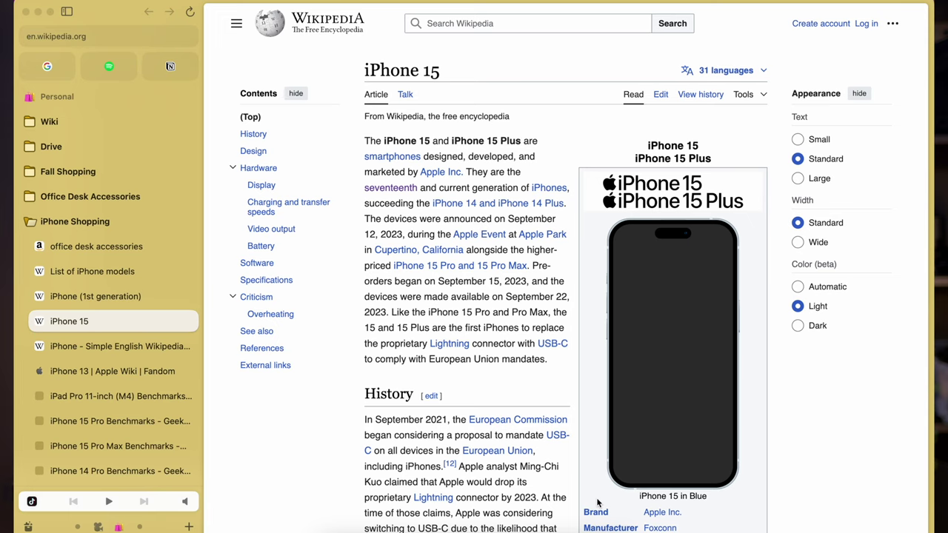
- Return to the iPhone (1st generation) article and start a Boost for it
click(106, 297)
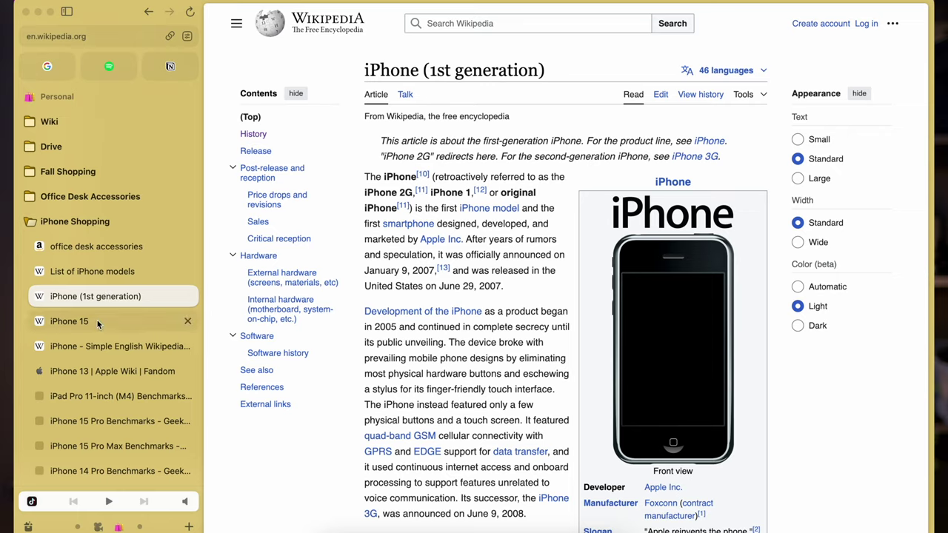
click(98, 321)
click(99, 274)
click(96, 299)
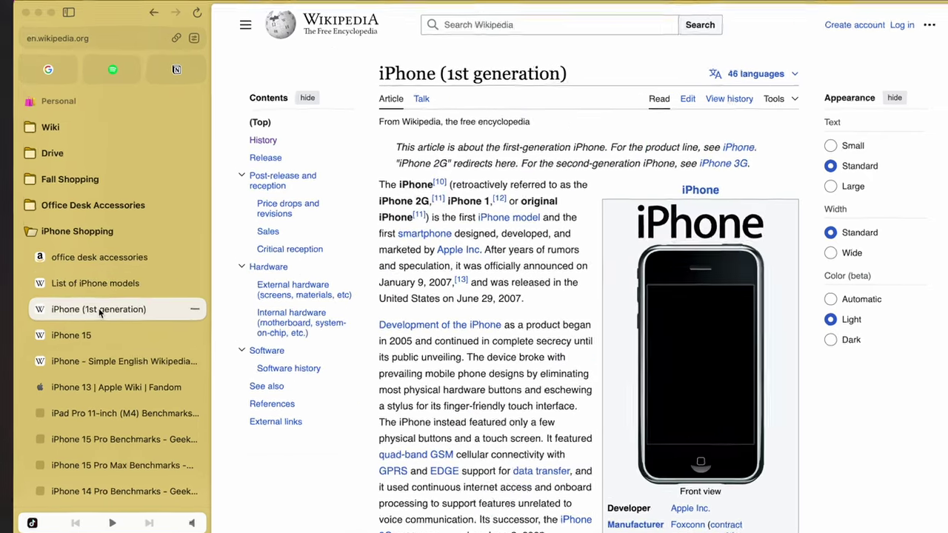
click(194, 38)
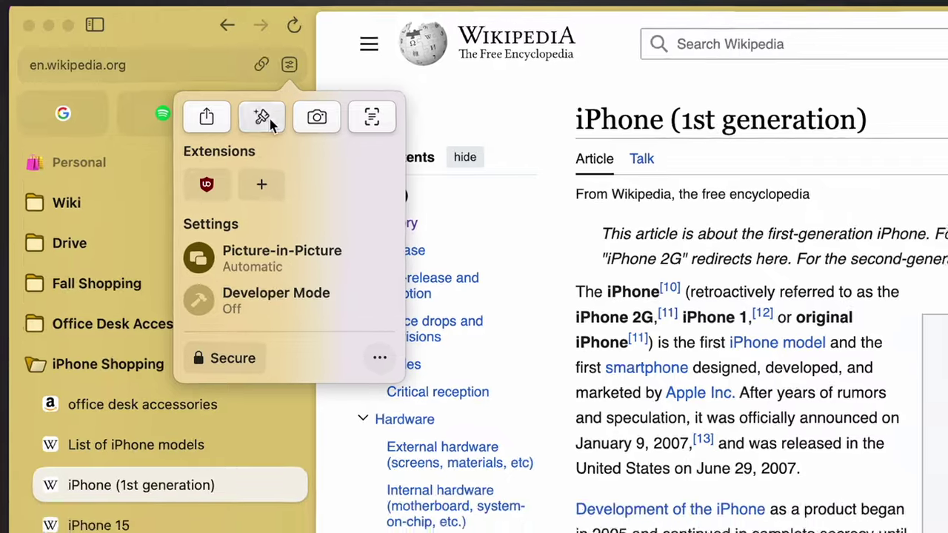
click(276, 125)
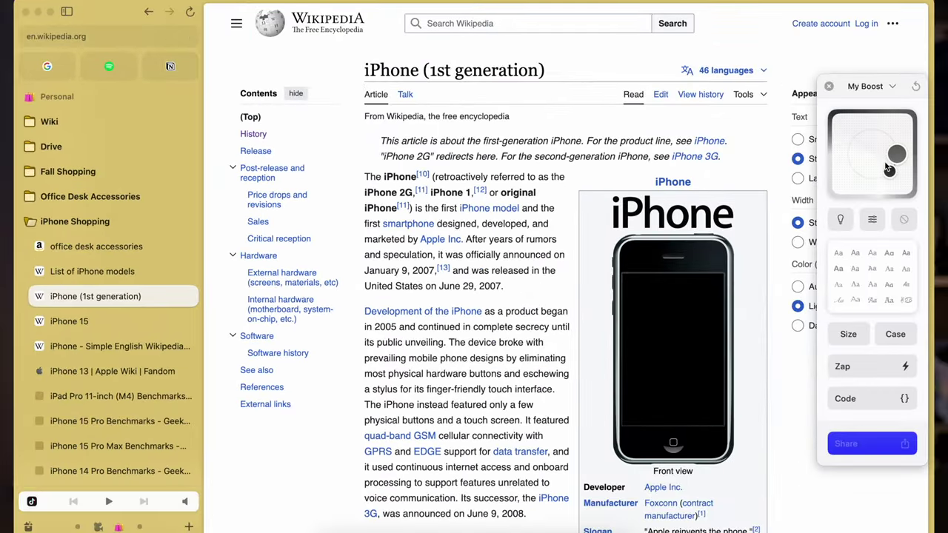
- Tint the page lavender, adjust its brightness, and set the text to monospace
drag(889, 168, 876, 179)
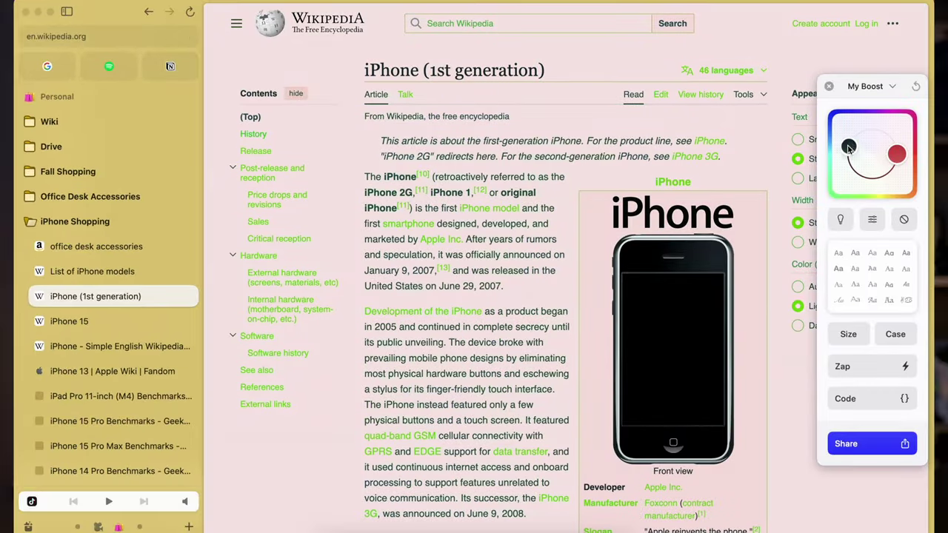
drag(850, 147, 881, 121)
click(872, 220)
drag(867, 314, 851, 320)
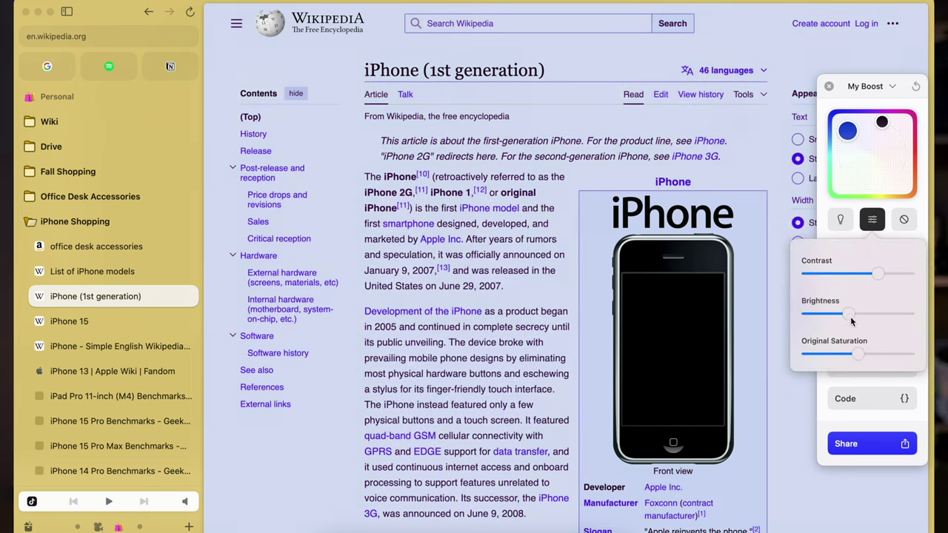
click(904, 220)
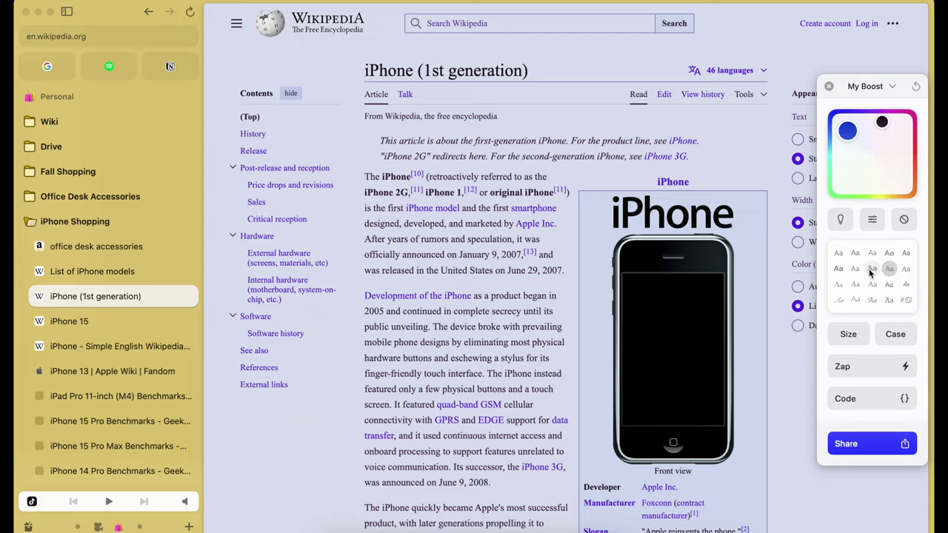
click(856, 270)
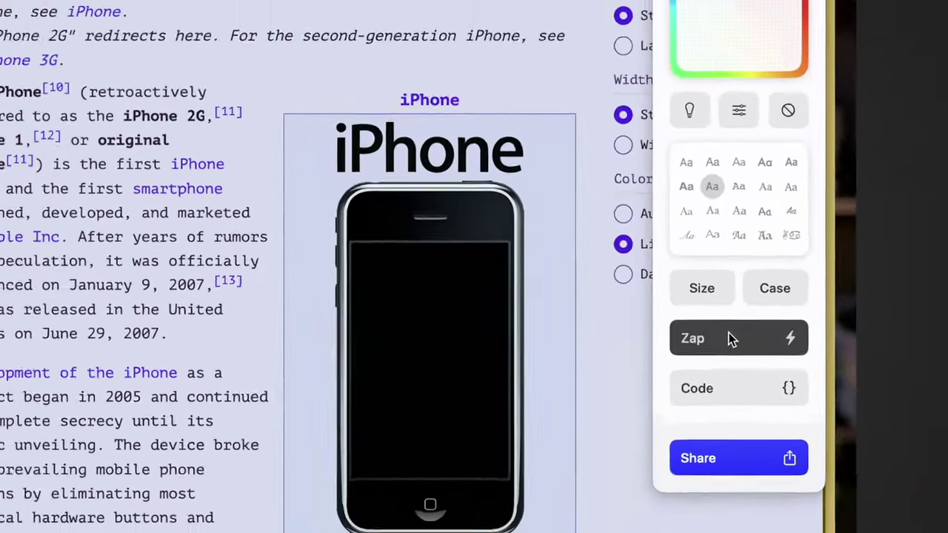
- Zap the Wikipedia header bar, Contents sidebar and Appearance panel off the article
click(729, 337)
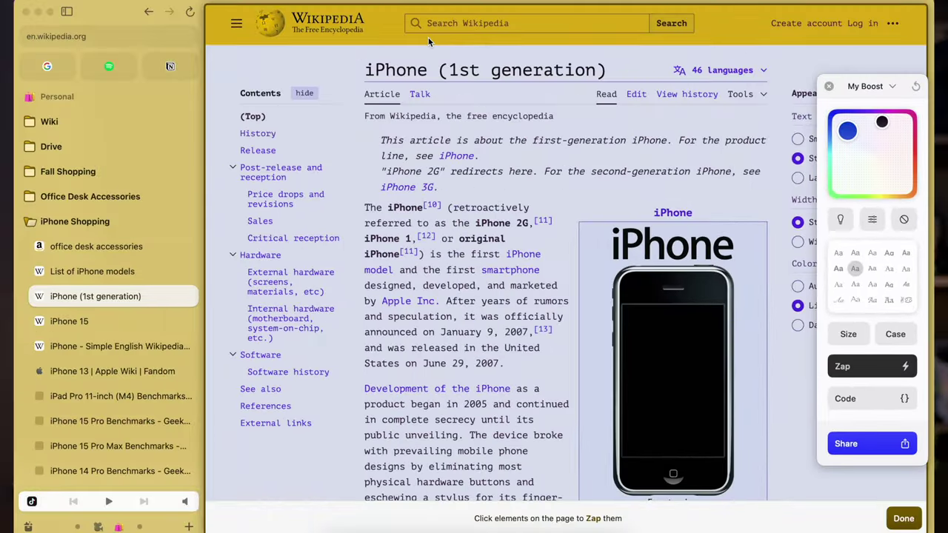
click(428, 40)
click(453, 68)
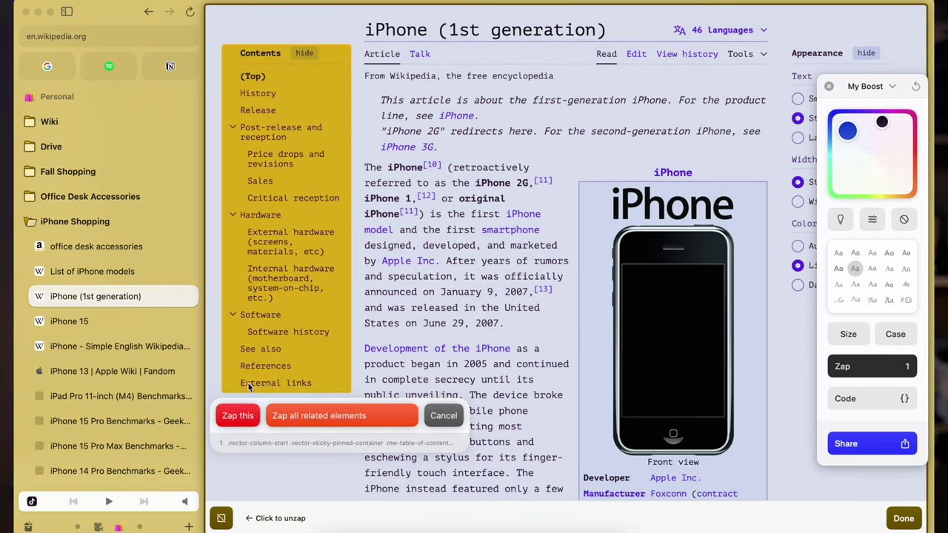
click(238, 417)
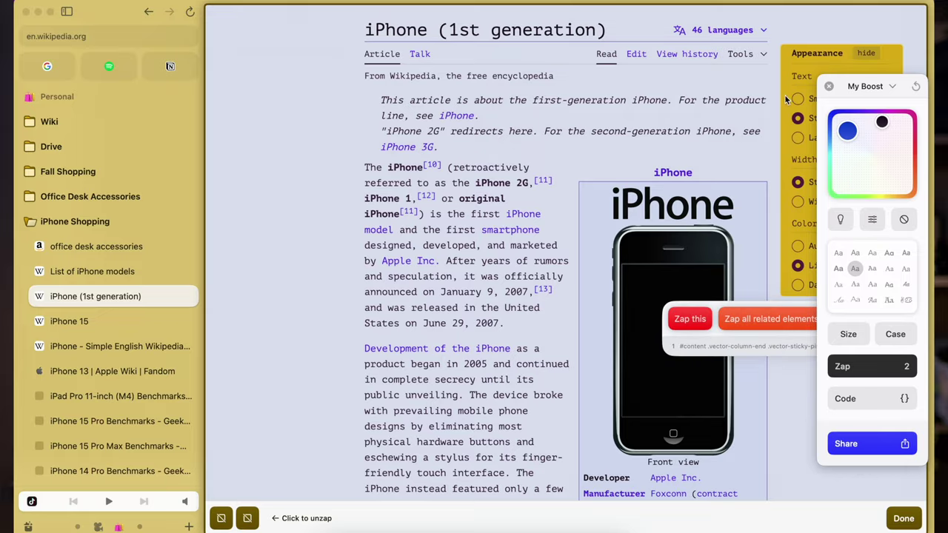
click(696, 319)
scroll(701, 320, down, 5)
scroll(707, 321, down, 20)
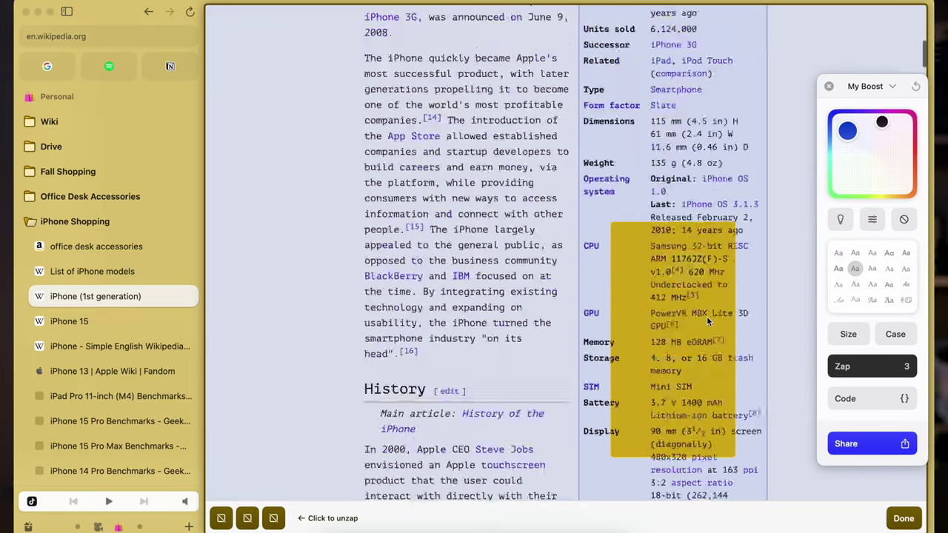
scroll(707, 321, up, 20)
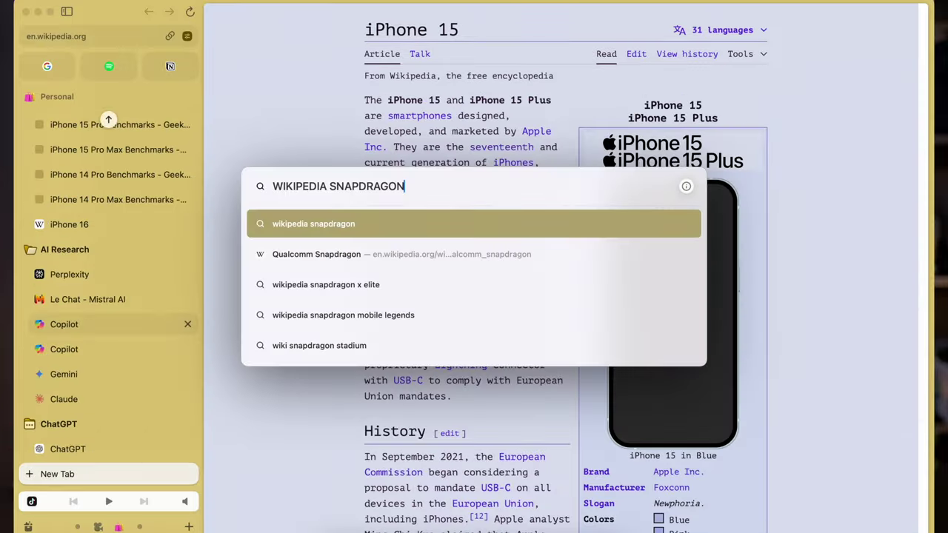
- Search 'wikipedia snapdragon' and open the Qualcomm Snapdragon Wikipedia article
key(Return)
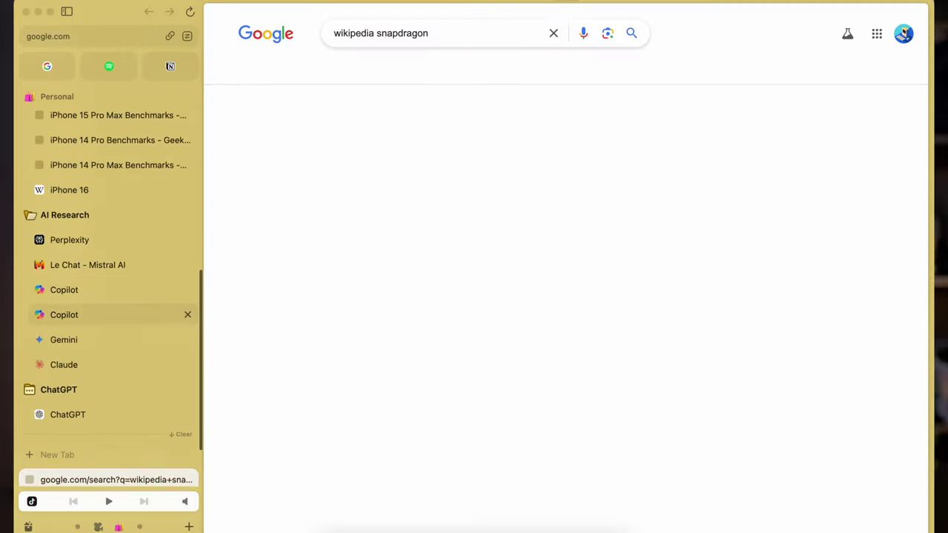
click(299, 140)
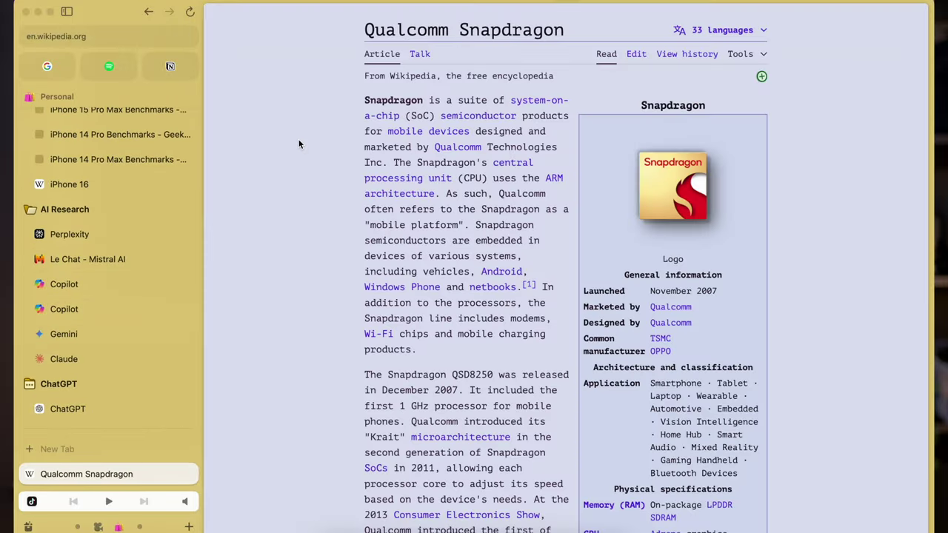
scroll(489, 334, down, 7)
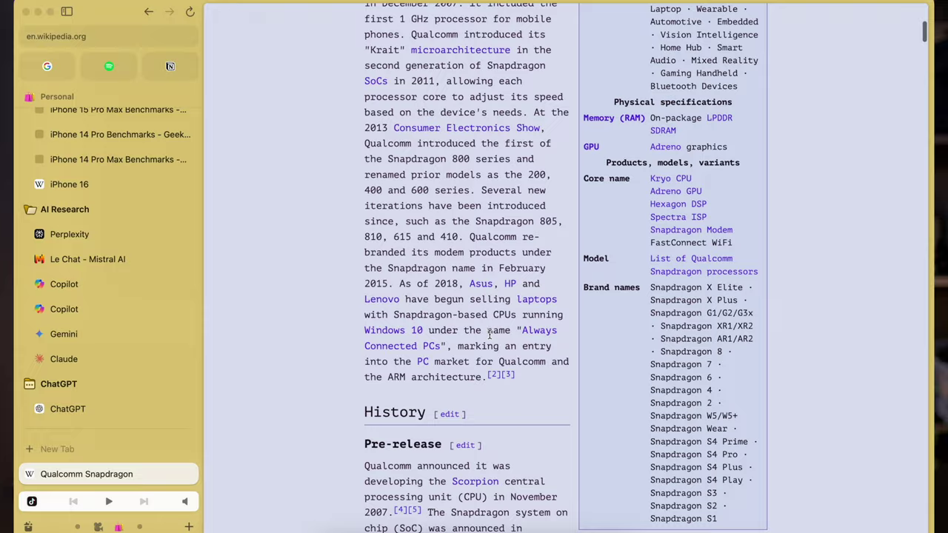
scroll(489, 337, up, 6)
scroll(489, 337, up, 2)
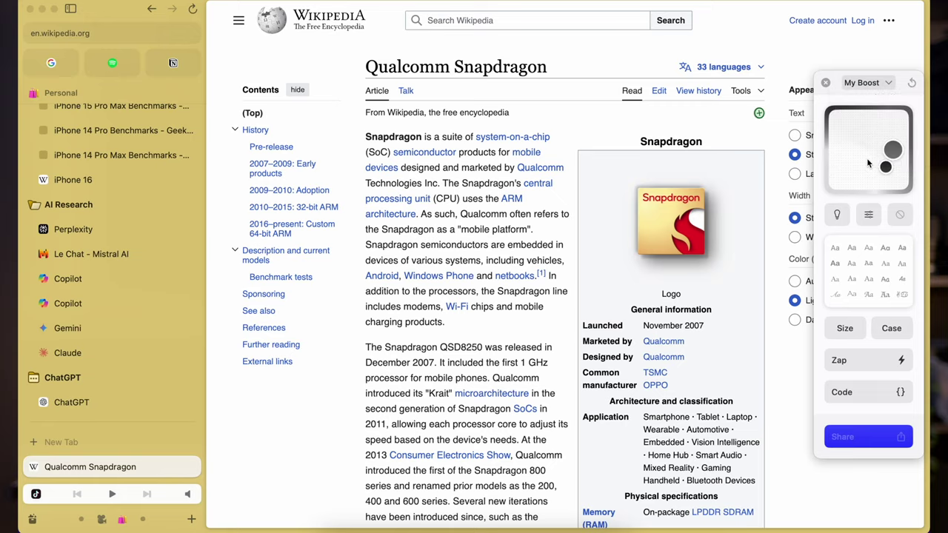
- Open the Boost Gallery and add the Min Google boost
click(174, 485)
scroll(788, 308, down, 10)
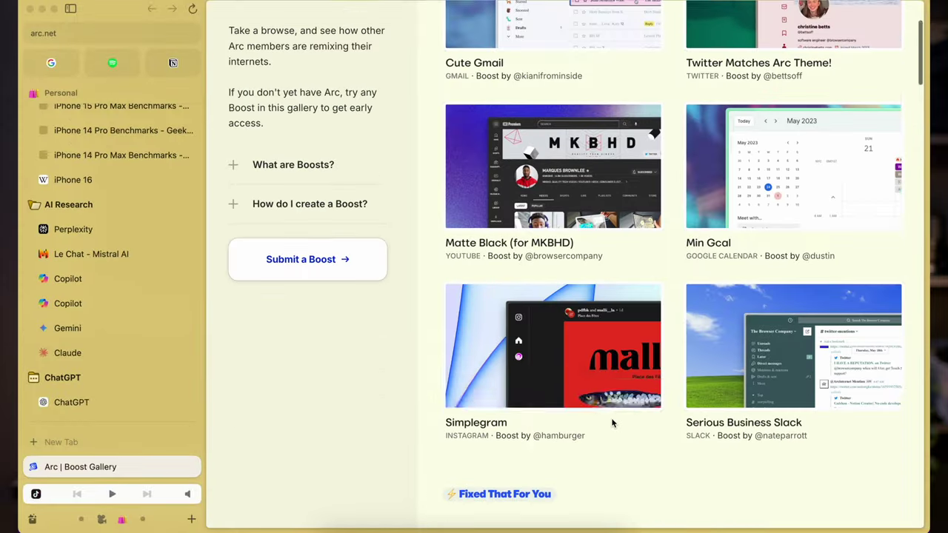
click(793, 288)
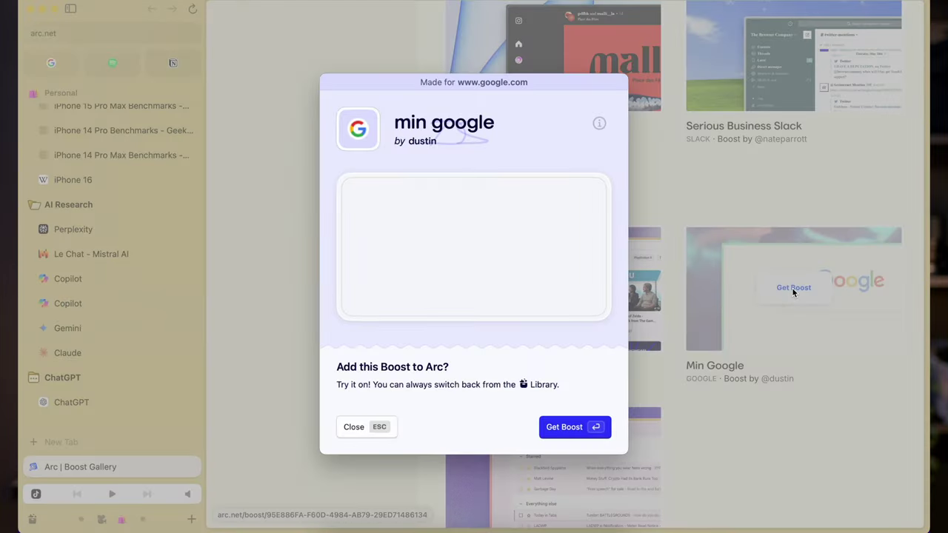
click(573, 428)
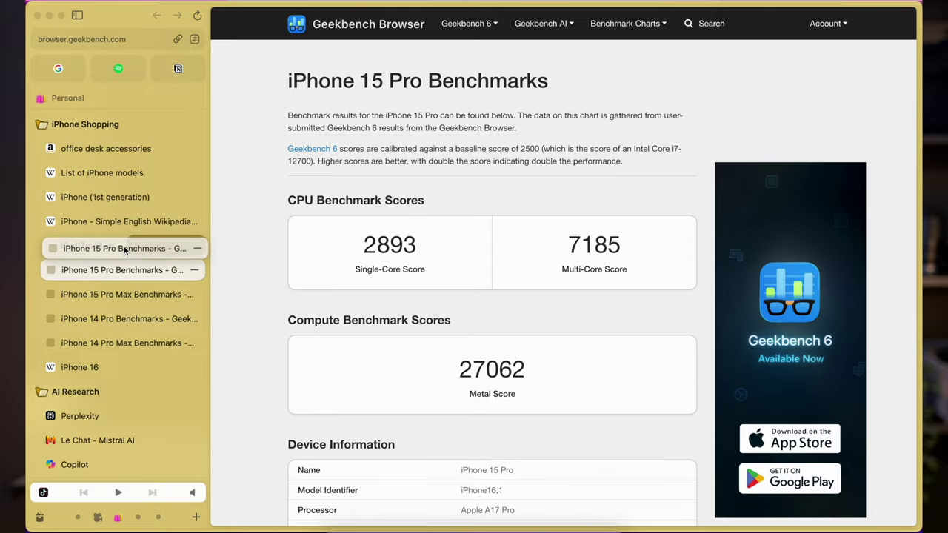
- Put the iPhone 15 Pro benchmarks beside the iPad Pro 11-inch (M4) page in split view
drag(123, 246, 123, 246)
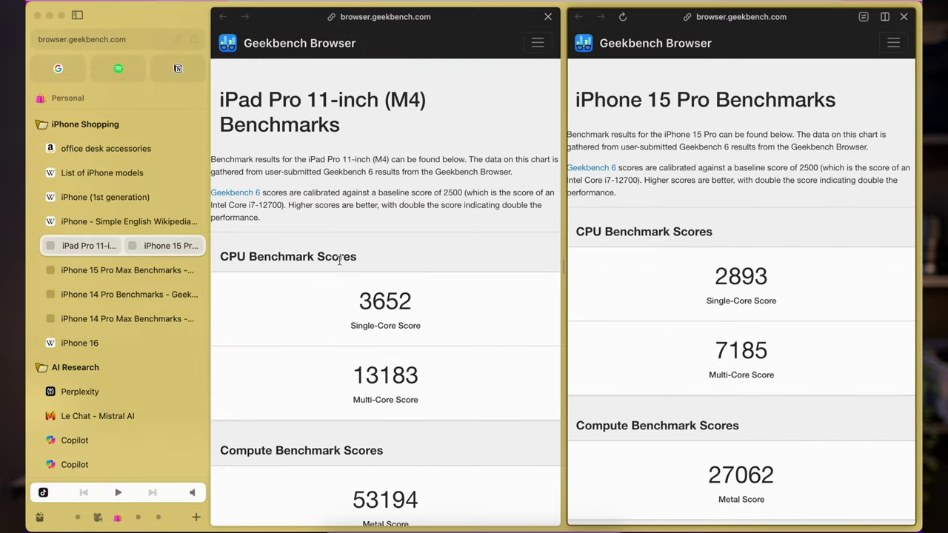
scroll(412, 304, down, 5)
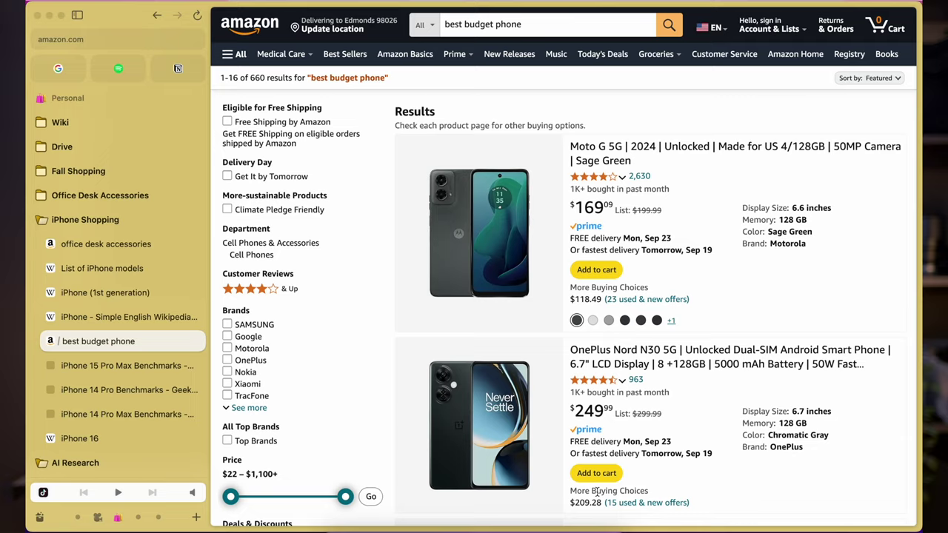
- Peek at the Moto G 5G and OnePlus Nord N30 listings from the Amazon results
scroll(597, 490, down, 3)
scroll(598, 488, up, 3)
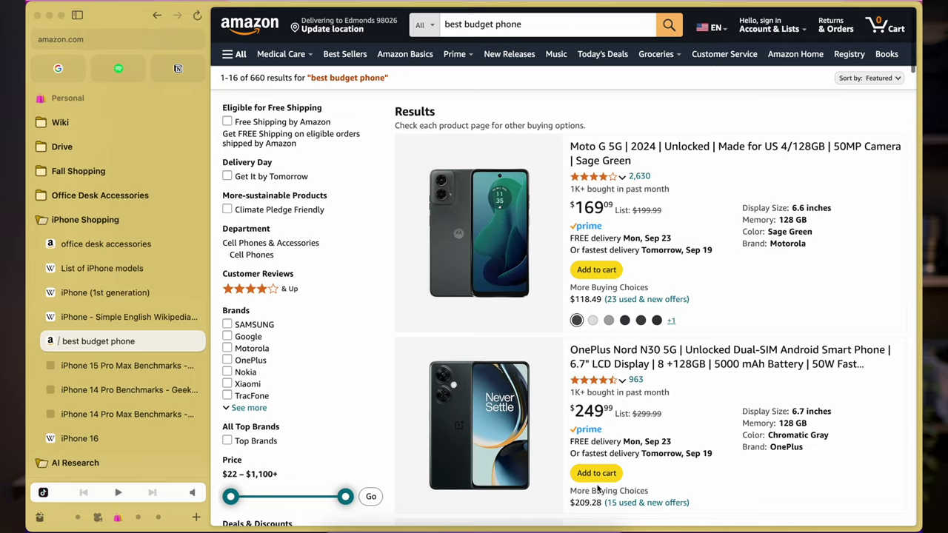
click(678, 152)
scroll(523, 406, down, 15)
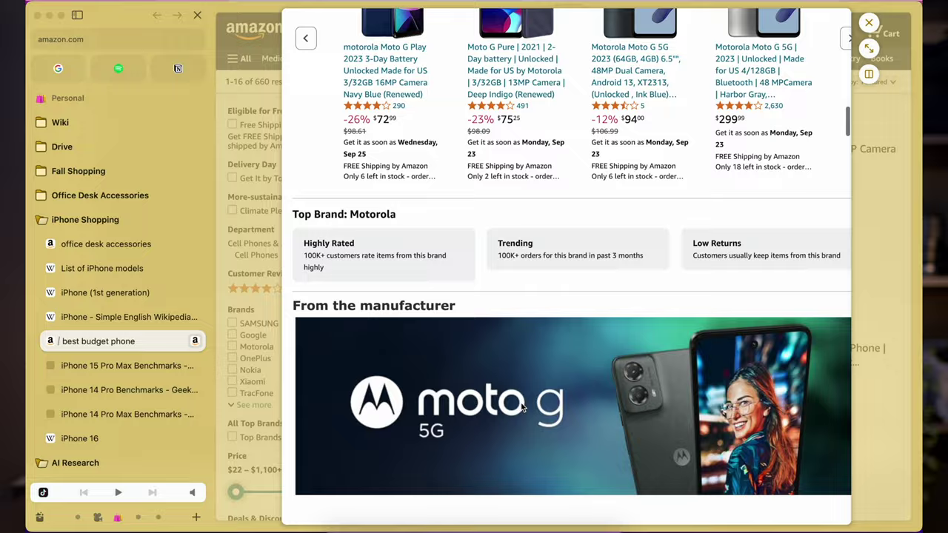
scroll(522, 406, down, 5)
click(892, 294)
click(508, 382)
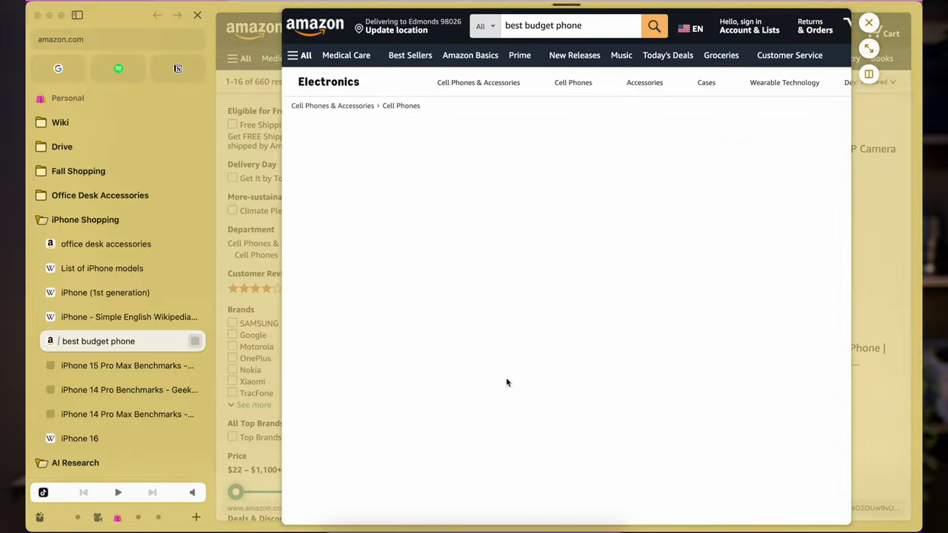
scroll(507, 382, down, 10)
scroll(507, 382, down, 10)
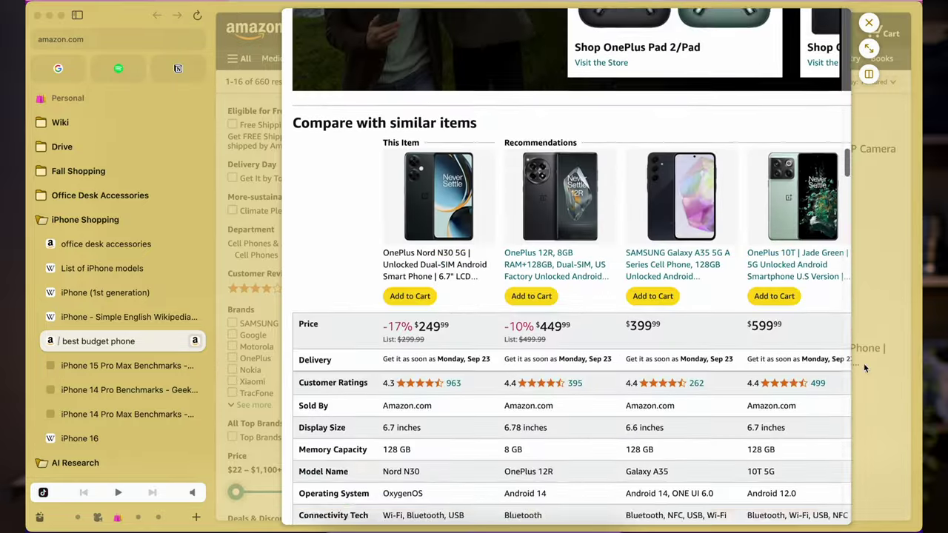
click(865, 363)
- Peek at the UMIDIGI G9 listing and scroll through its preview
scroll(685, 393, down, 3)
click(673, 333)
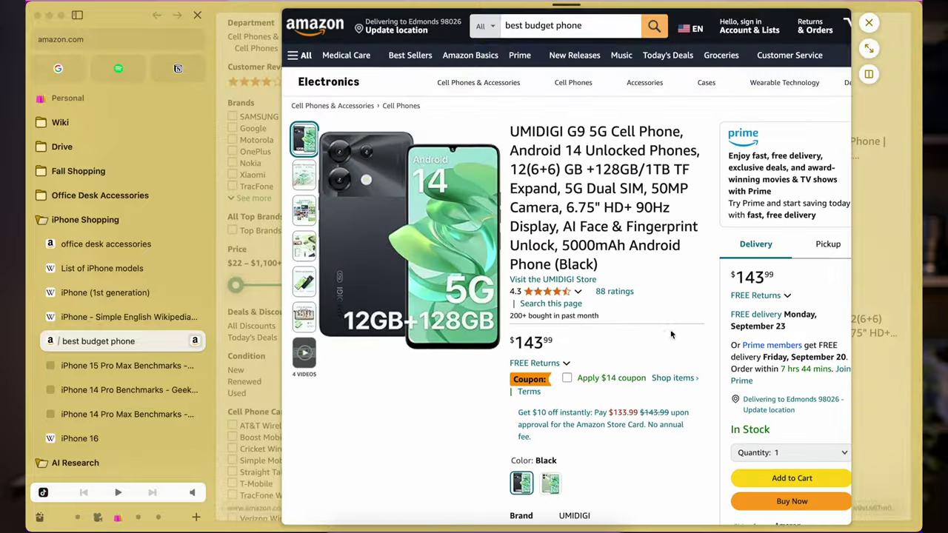
scroll(673, 333, down, 10)
scroll(578, 340, down, 10)
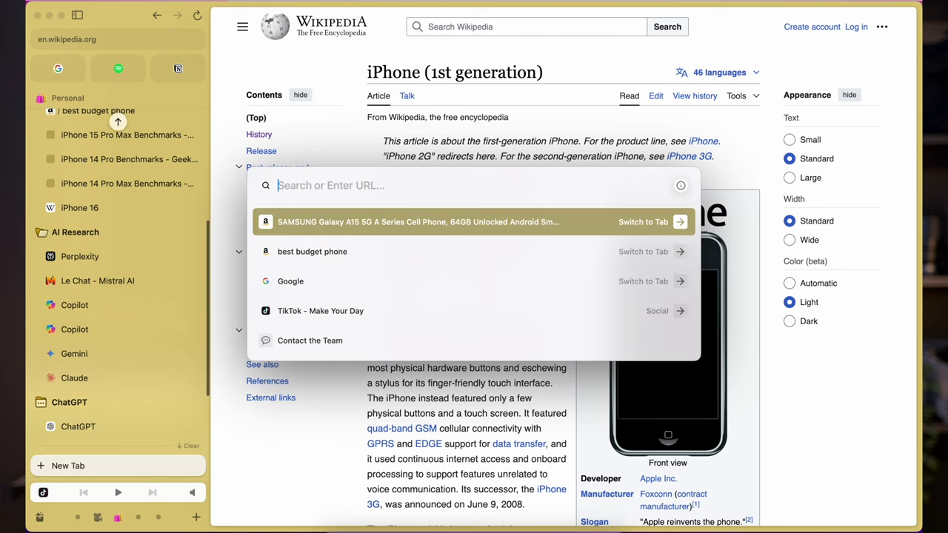
- Ask ChatGPT to 'create a 4 day travel plan to NYC' from the command bar
text(ch)
key(Tab)
text(crea)
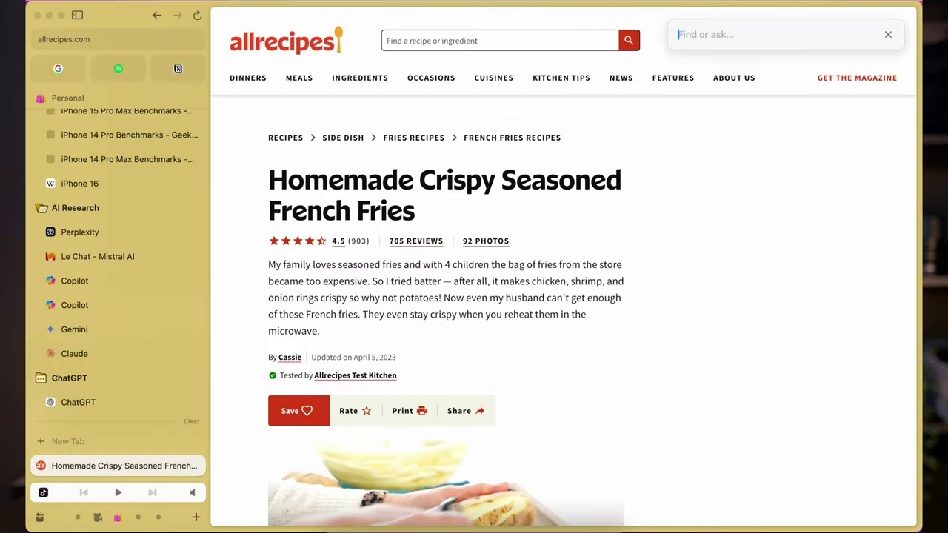
- Ask the French fries recipe page 'whats the oil temprature' to get the frying temperature
text(whats the oil te)
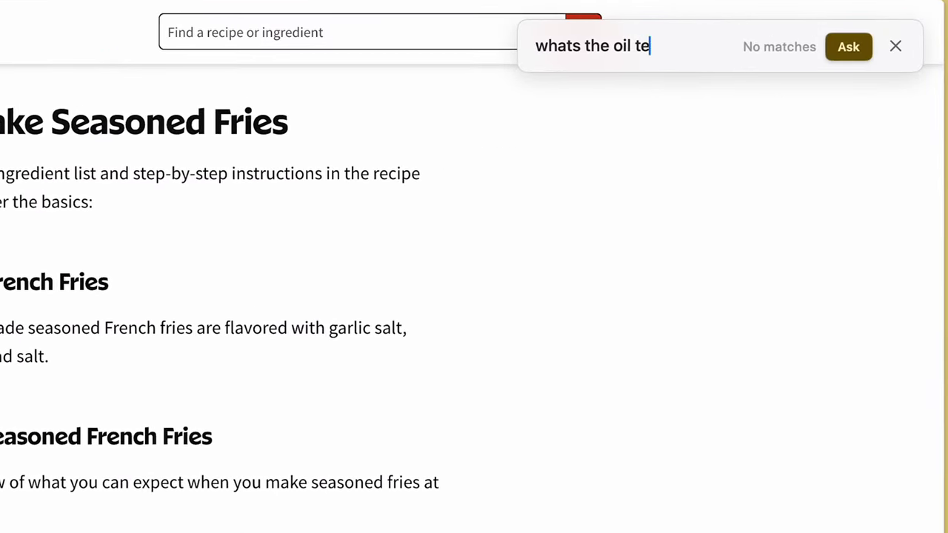
text(mprature)
key(Return)
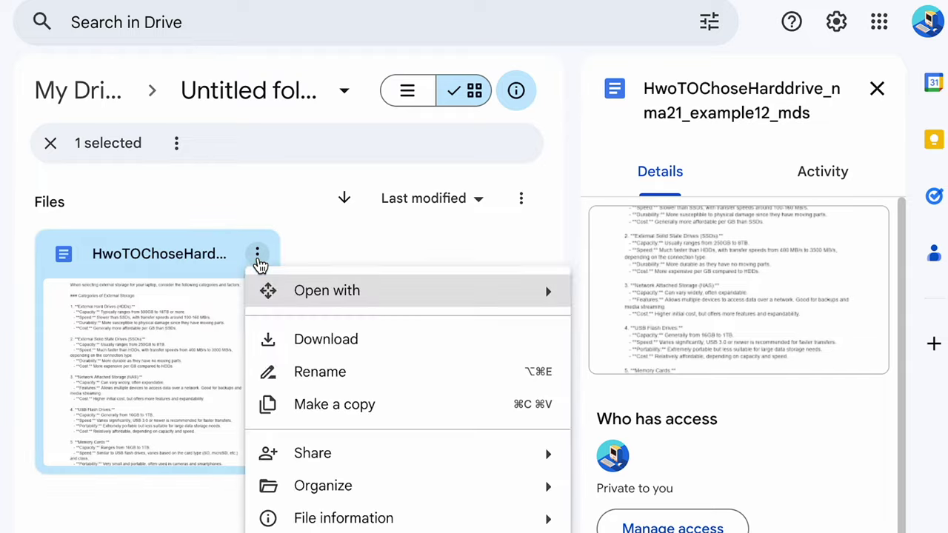
- Close the options menu on the HwoTOChoseHarddrive document in the Google Drive folder
key(Escape)
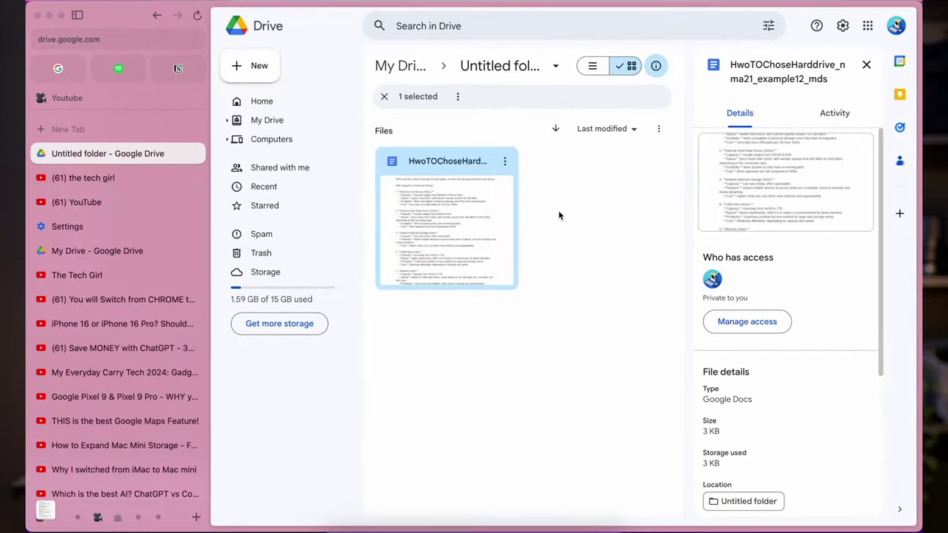